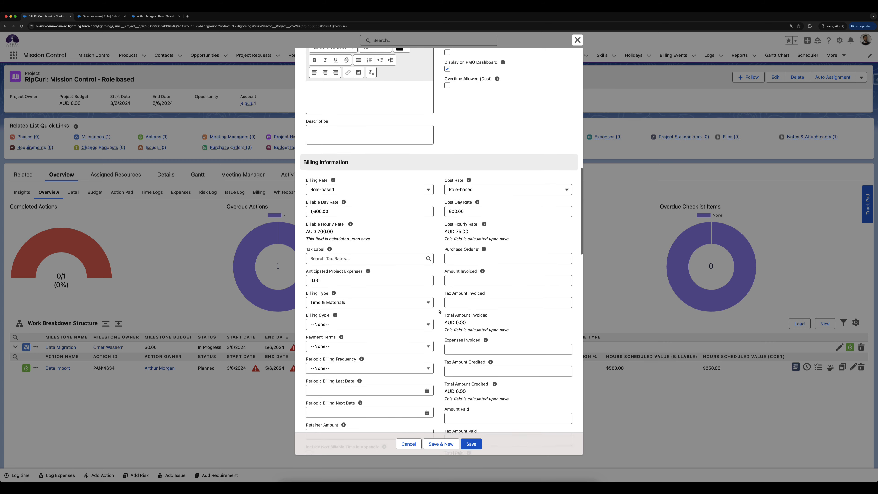
Try the Standard billing rate in the project's billing information, then revert it and discard the edit.
scroll(439, 311, "down", 1)
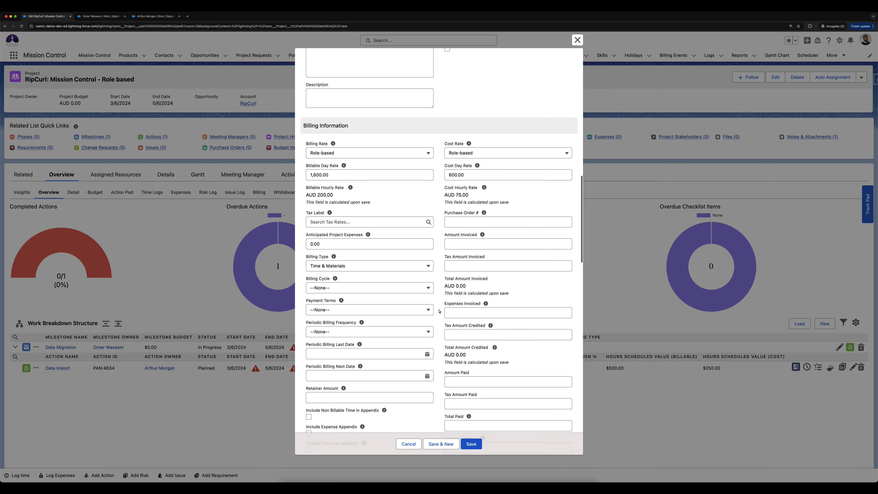
left_click(431, 159)
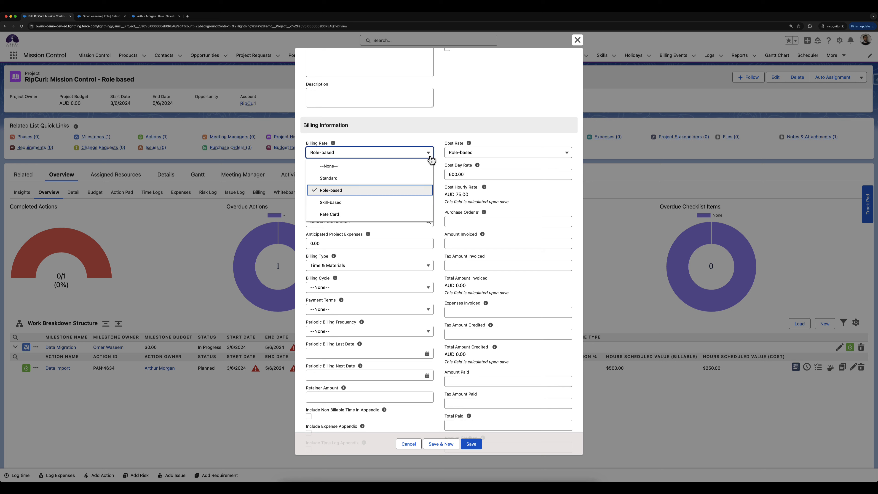
left_click(386, 181)
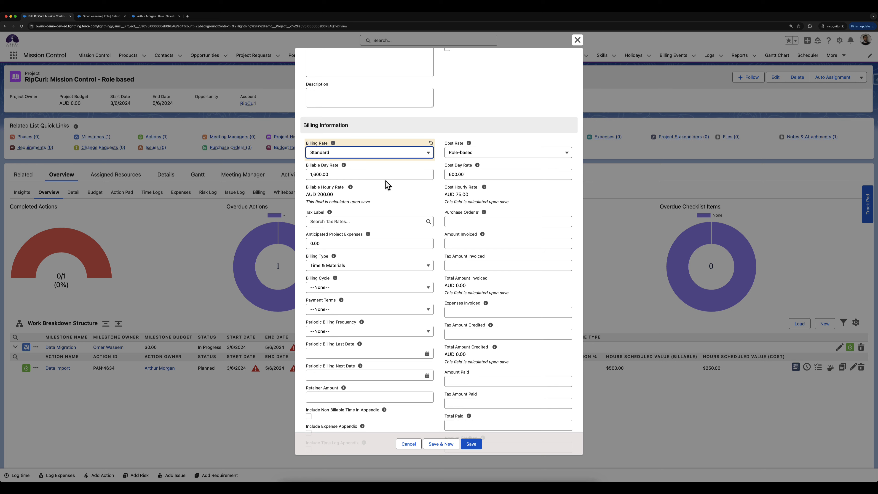
left_click(437, 168)
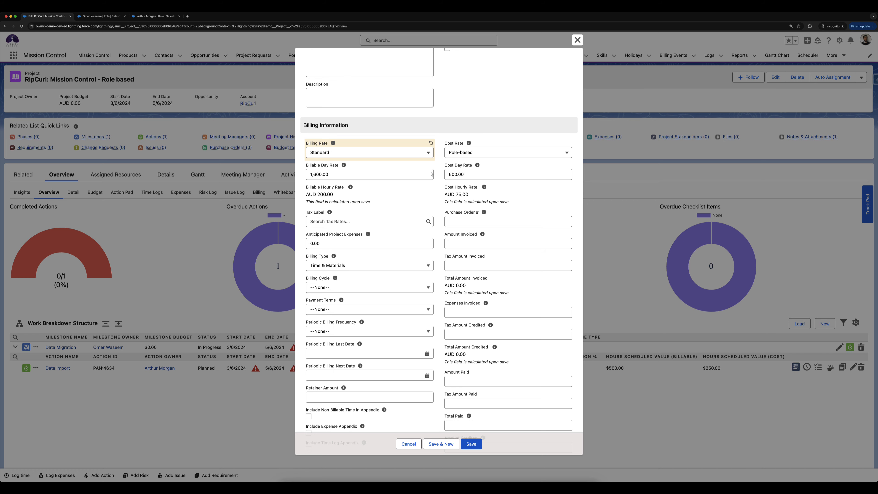
left_click(431, 143)
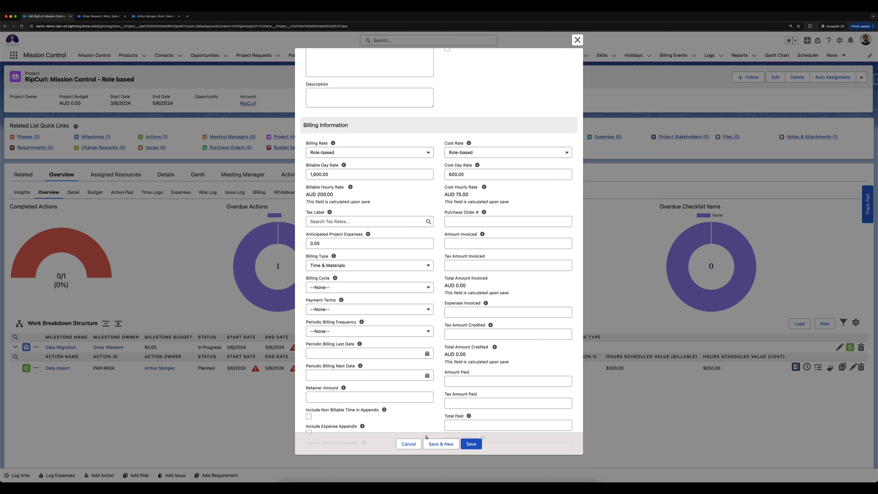
left_click(408, 444)
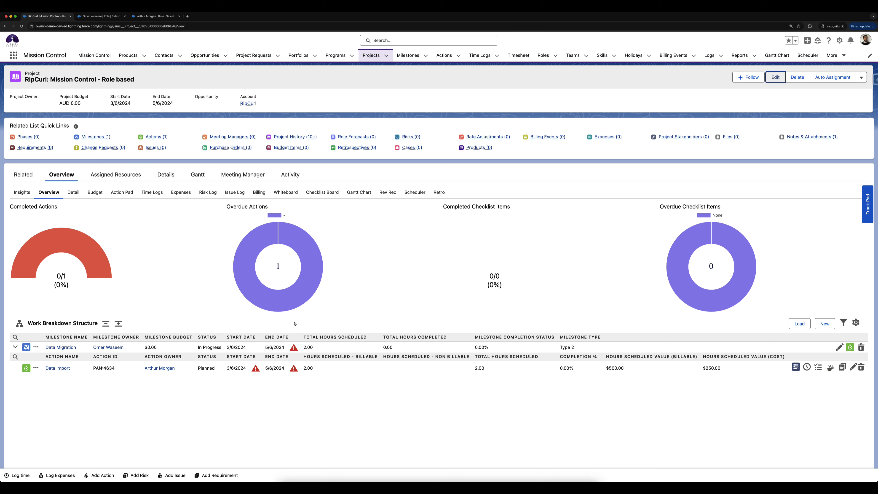
Examine the billable and cost hourly rates on both role records against the Data import action's scheduled hours values.
key("ctrl+Tab")
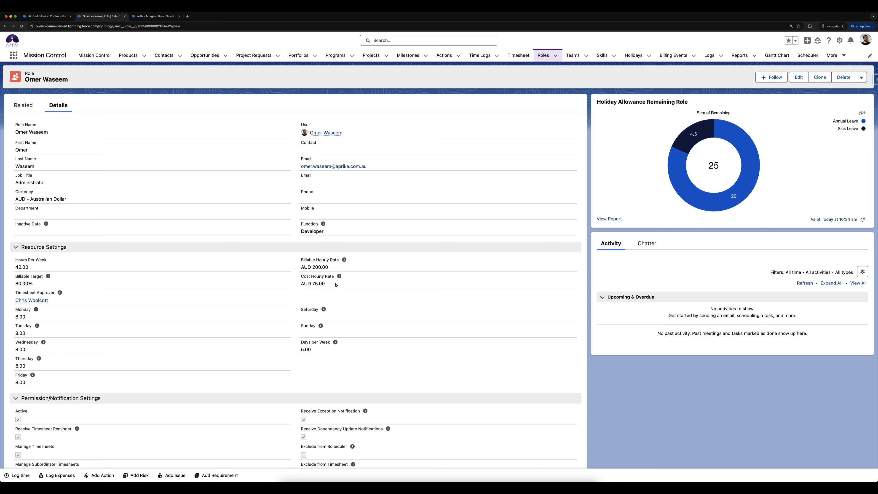
key("ctrl+Tab")
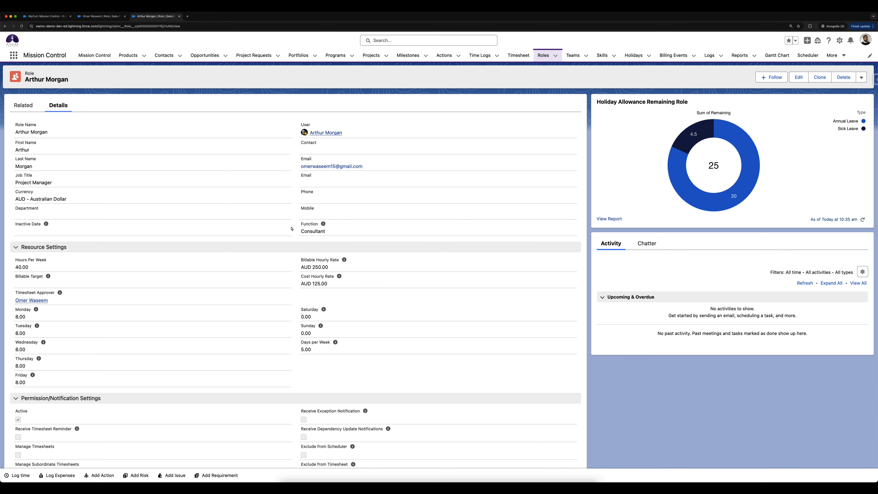
left_click(58, 19)
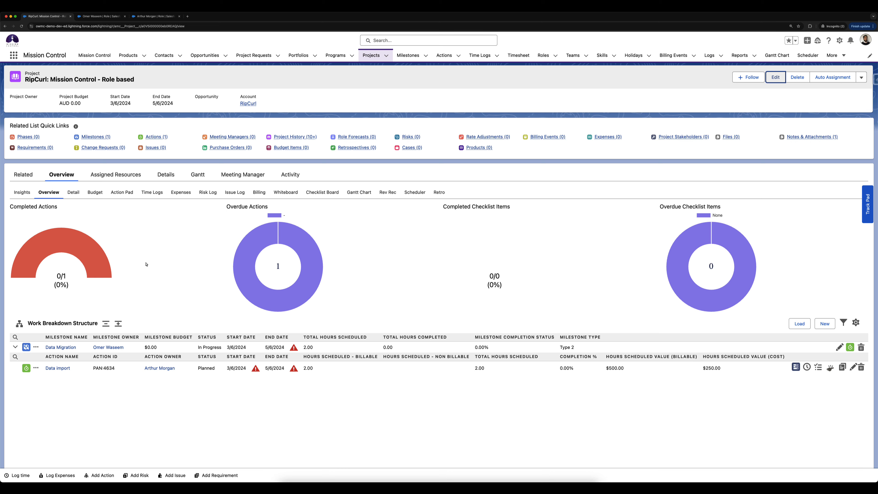
scroll(146, 264, "down", 1)
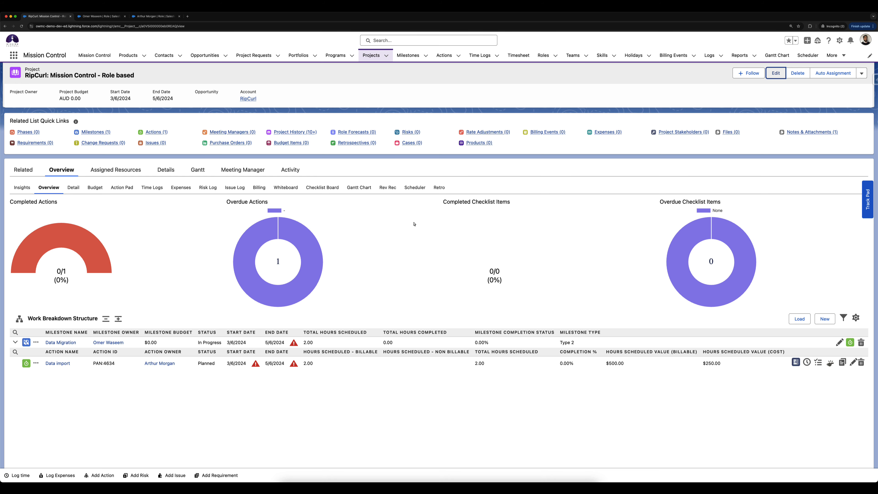
left_click(149, 16)
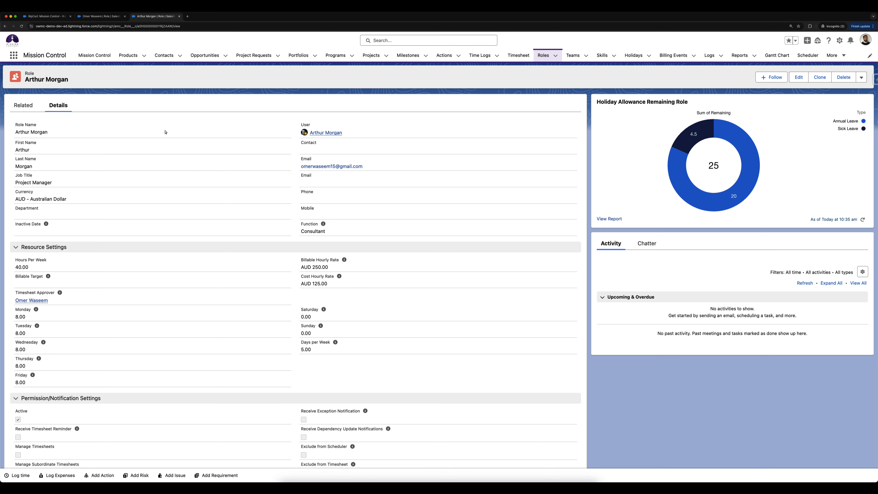
Assign the Administrator as a contributor to the project's Data import action with 1 billable hour and save the assignment.
left_click(45, 16)
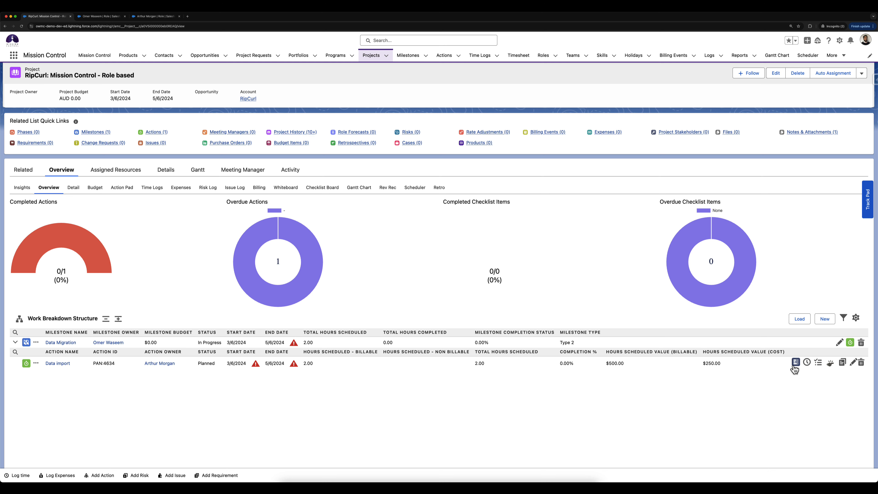
left_click(795, 362)
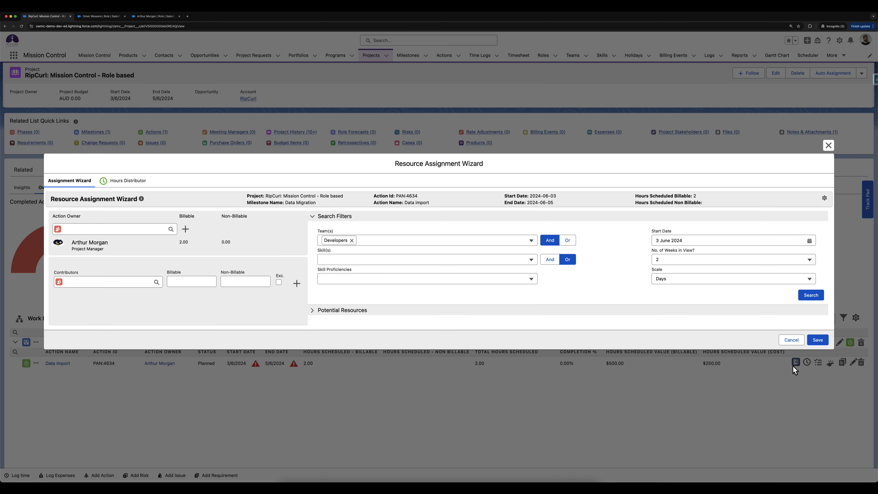
left_click(127, 283)
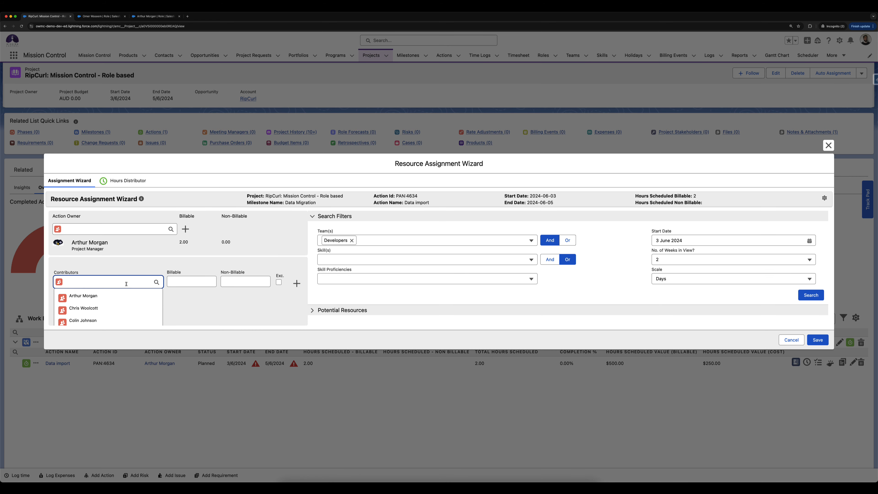
type("omer")
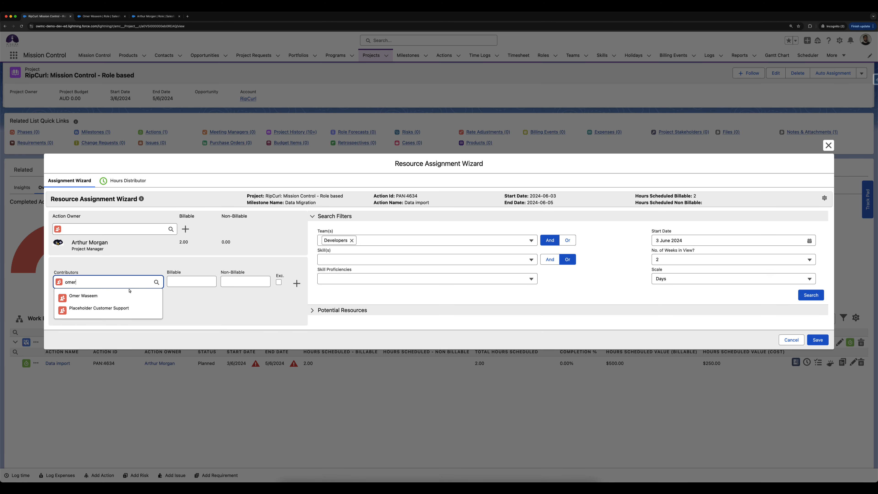
left_click(125, 298)
left_click(182, 283)
type("1")
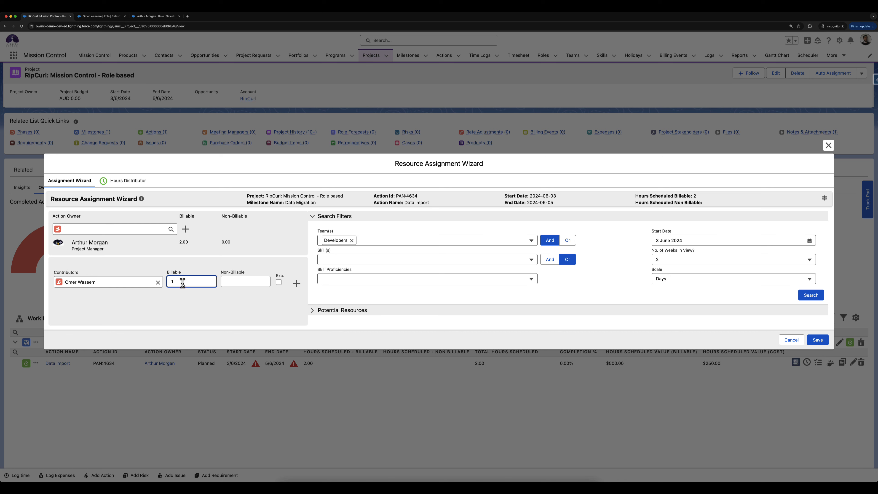
left_click(296, 283)
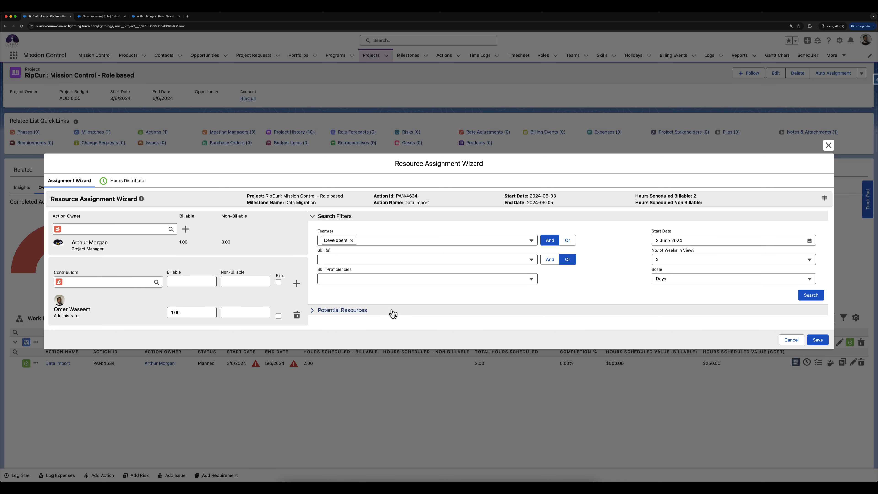
left_click(826, 341)
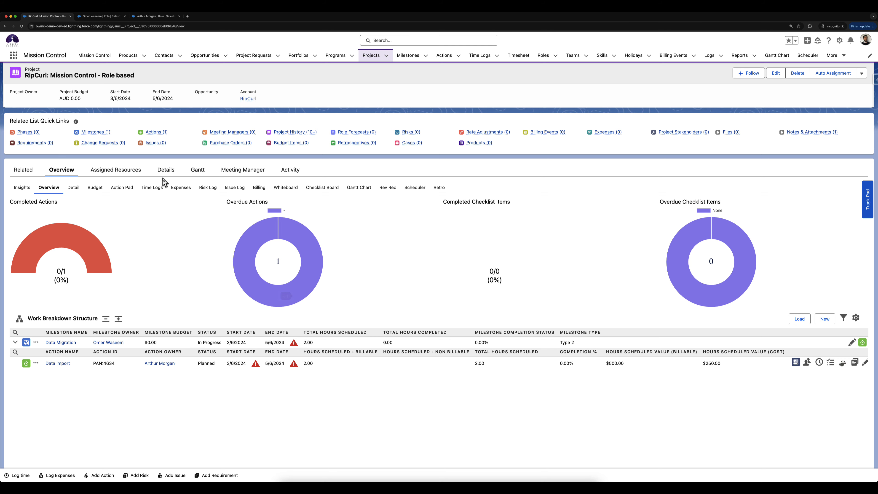
Refresh the project and compare the Data import action's scheduled billable and cost values with the hourly rates on both role records.
left_click(21, 26)
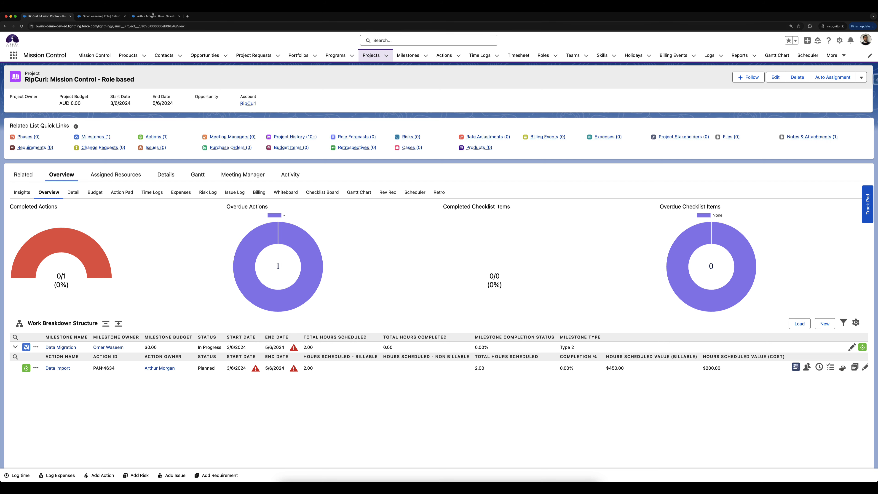
left_click(101, 16)
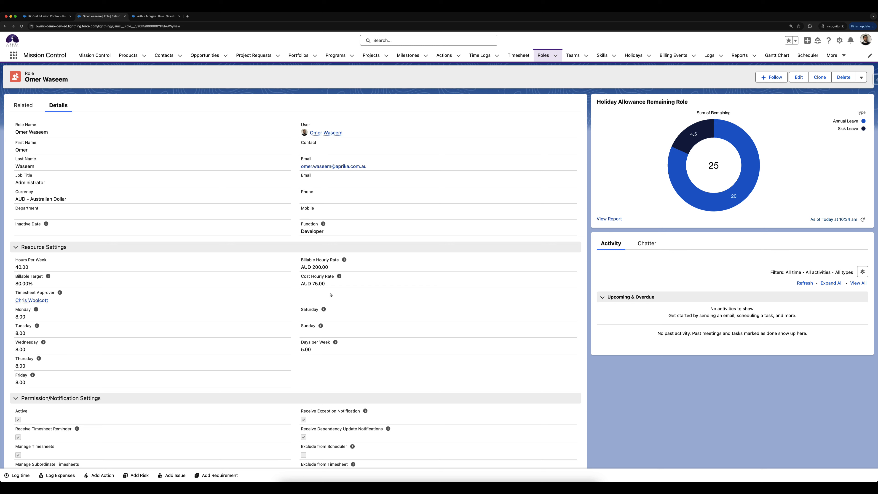
left_click(143, 16)
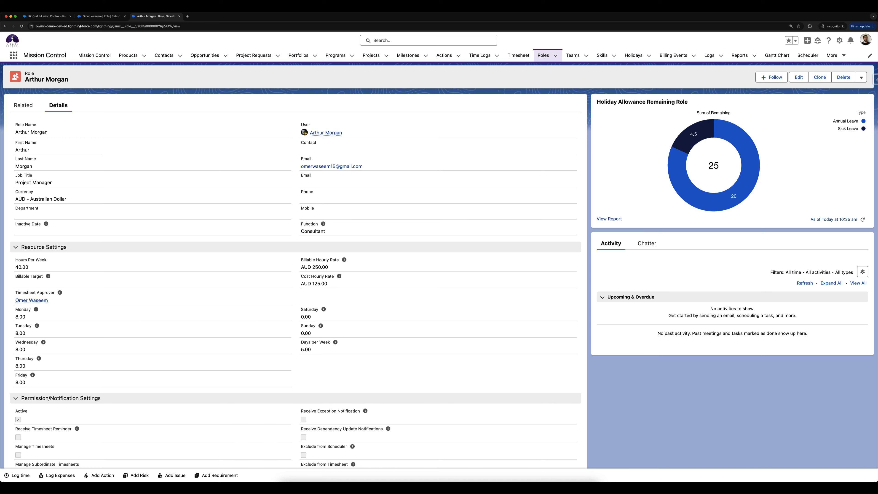
left_click(55, 17)
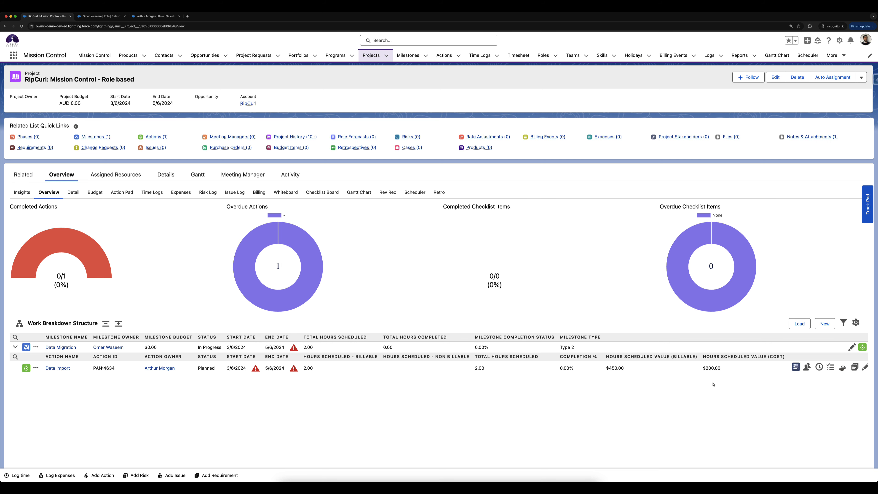
left_click(100, 16)
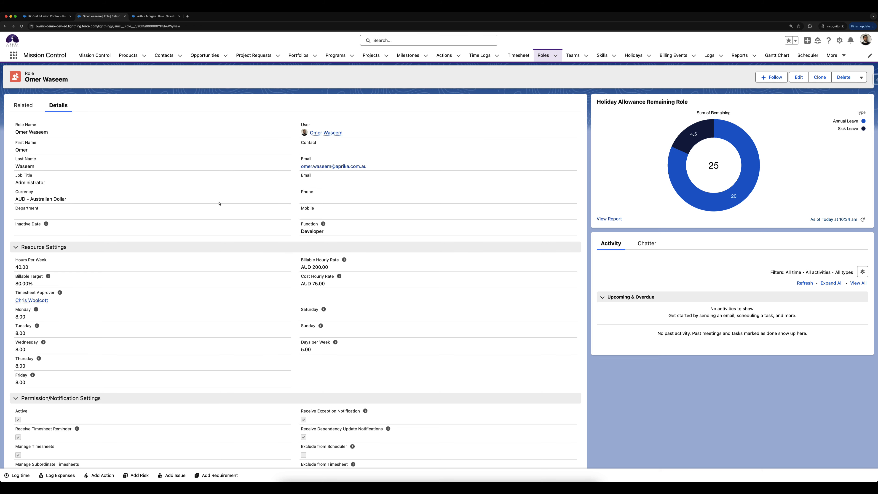
left_click(42, 18)
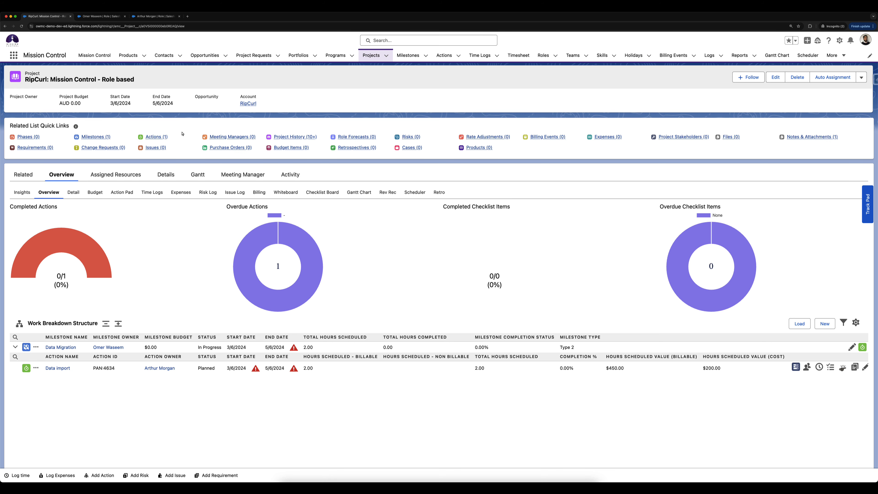
left_click(97, 16)
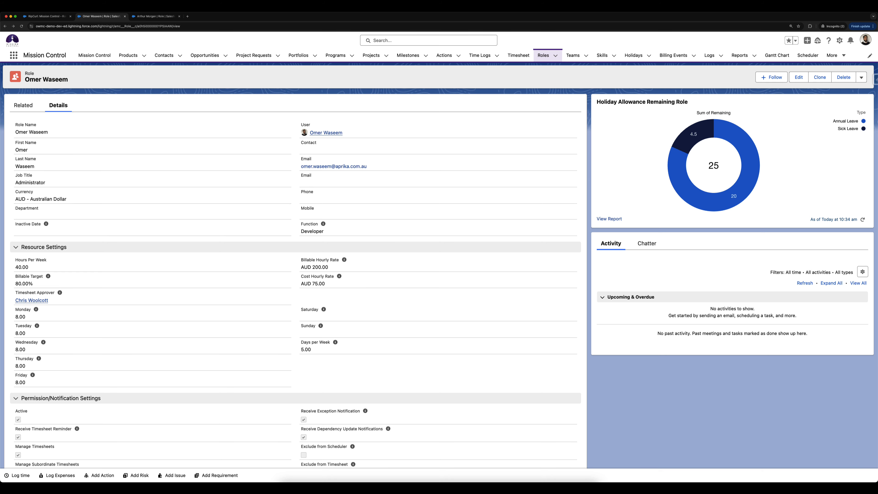
left_click(42, 16)
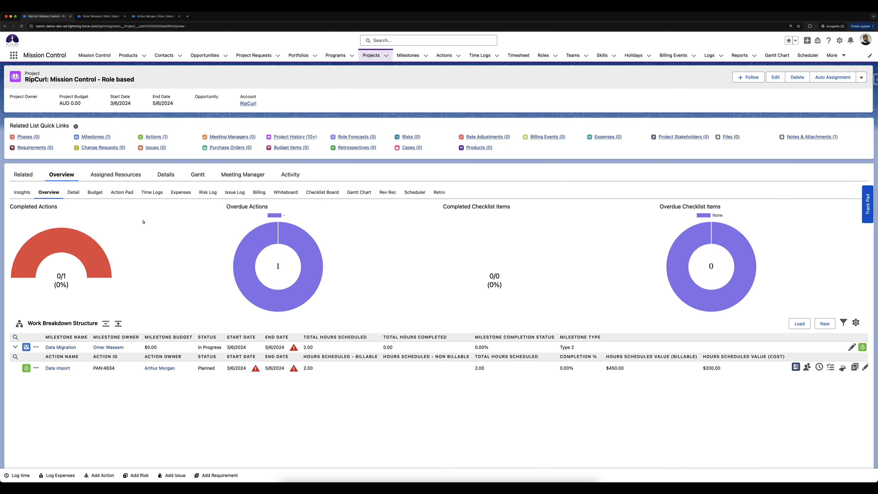
left_click(92, 17)
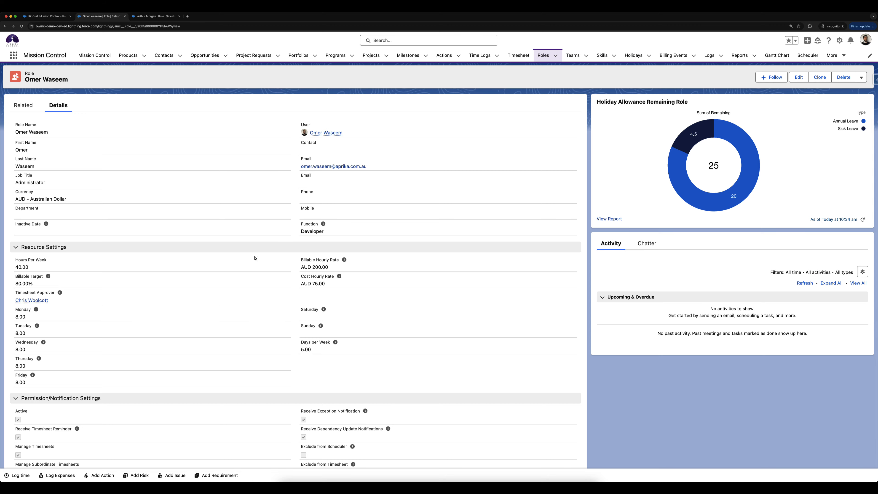
left_click(45, 14)
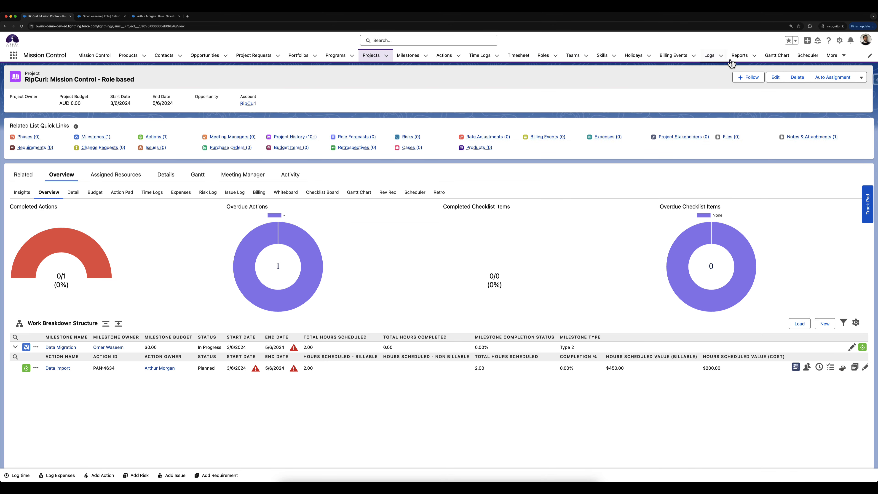
Check the rate types in the project's billing information and close the edit form without saving.
left_click(775, 77)
scroll(380, 277, "down", 15)
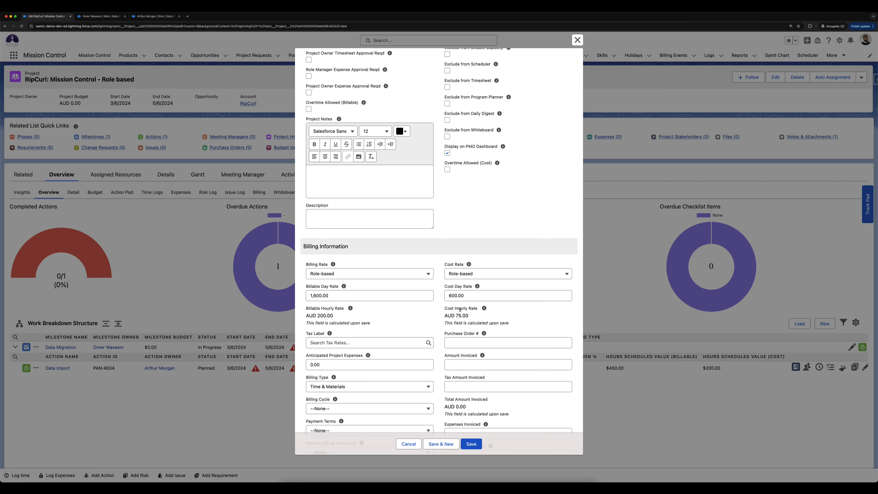
left_click(409, 444)
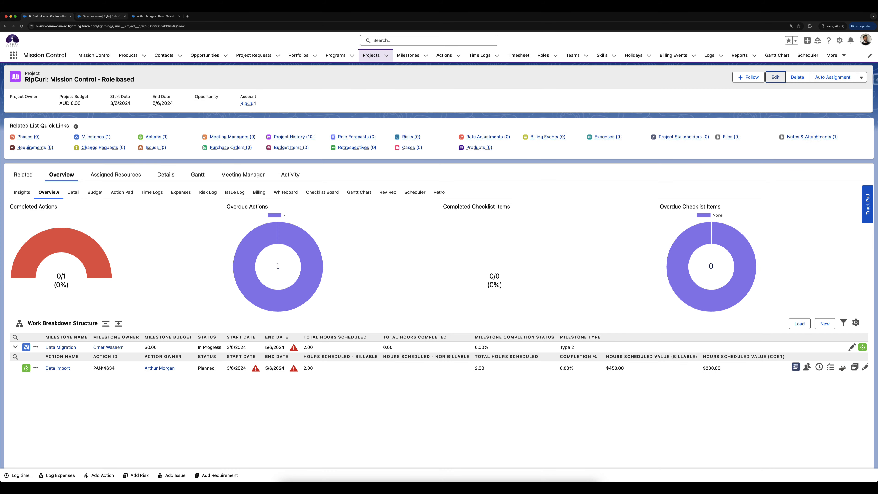
Open Manage Rates for the Administrator's role record and view its skill-based and role-based rates.
left_click(106, 17)
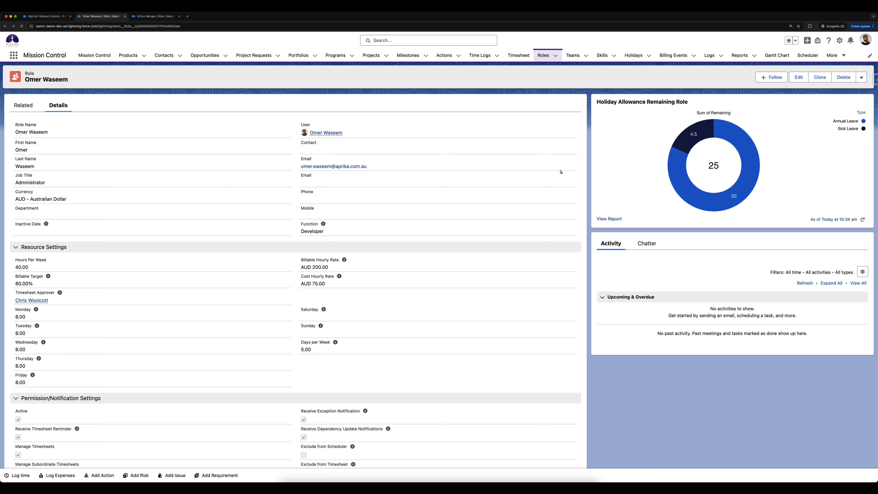
left_click(862, 78)
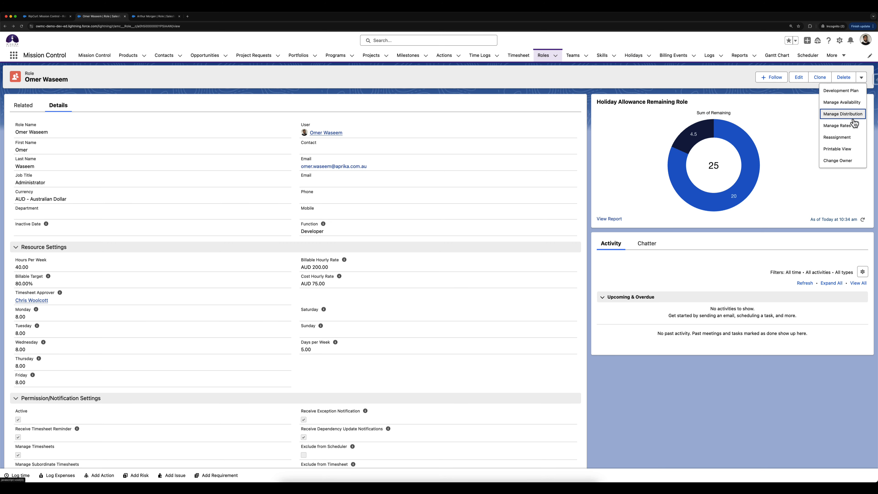
left_click(841, 130)
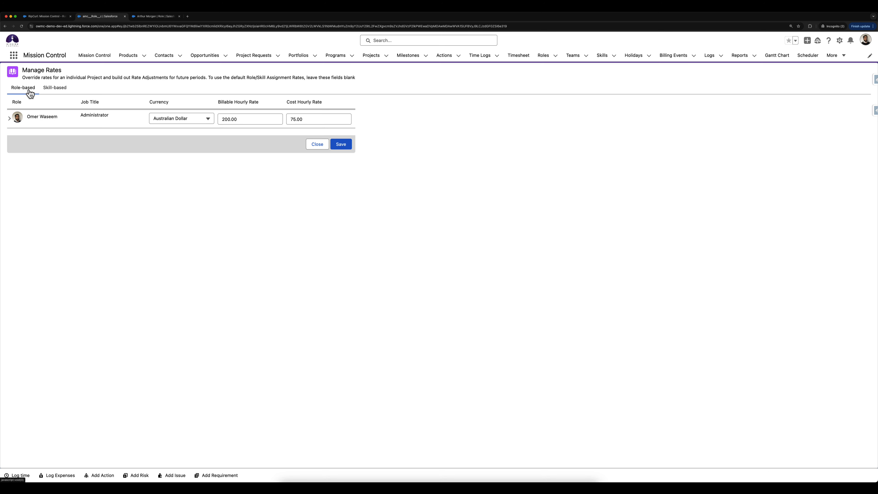
left_click(48, 89)
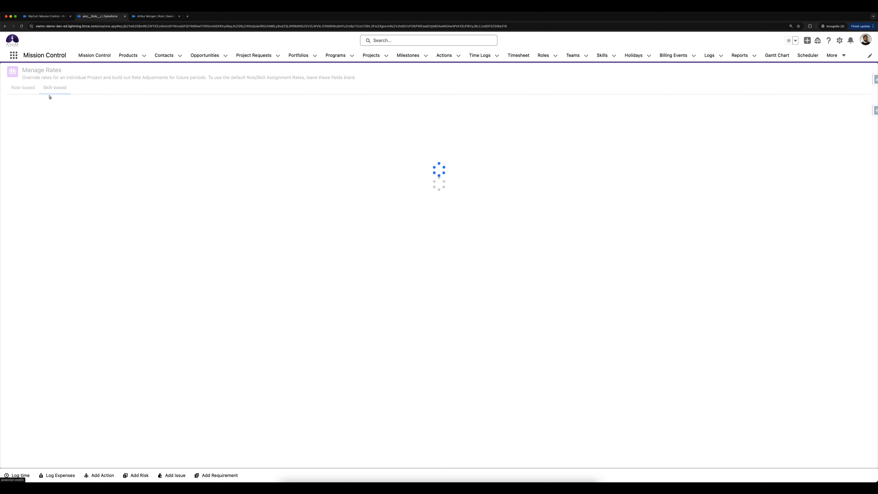
left_click(23, 88)
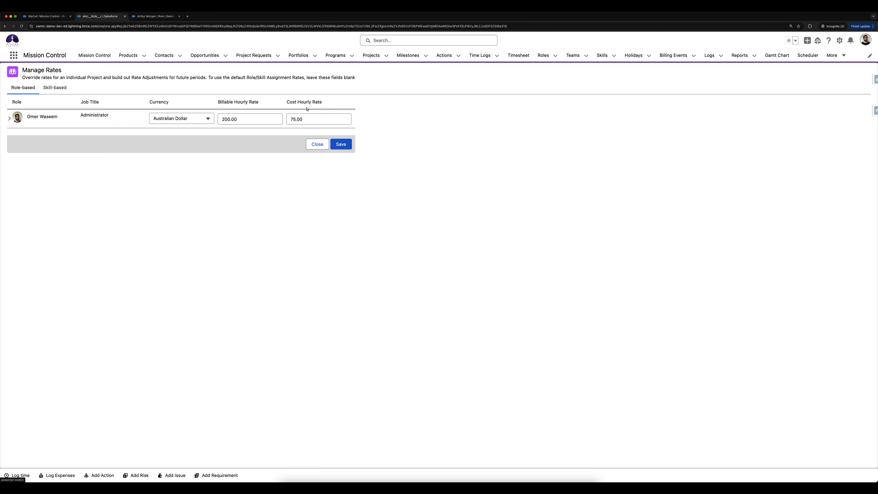
left_click(237, 122)
double_click(237, 122)
key("Tab")
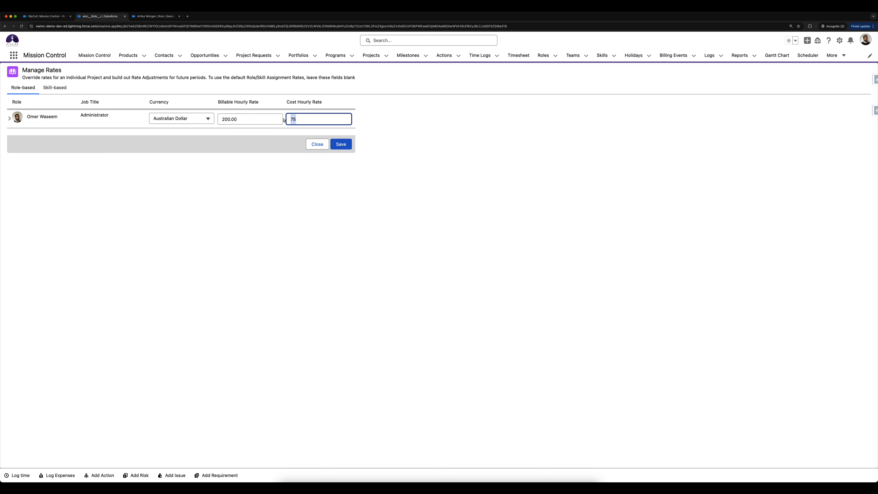
left_click(231, 163)
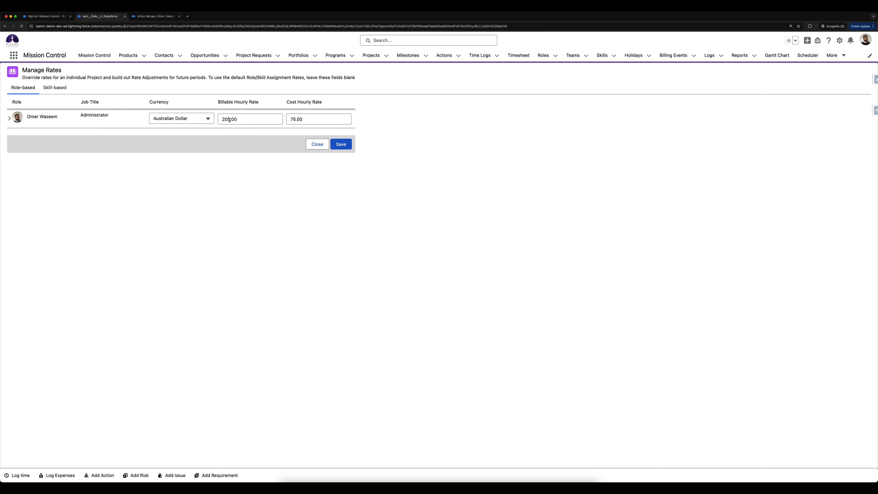
Expand the Administrator's rate adjustments and set the new adjustment's start date to 1 Jan 2024.
left_click(10, 119)
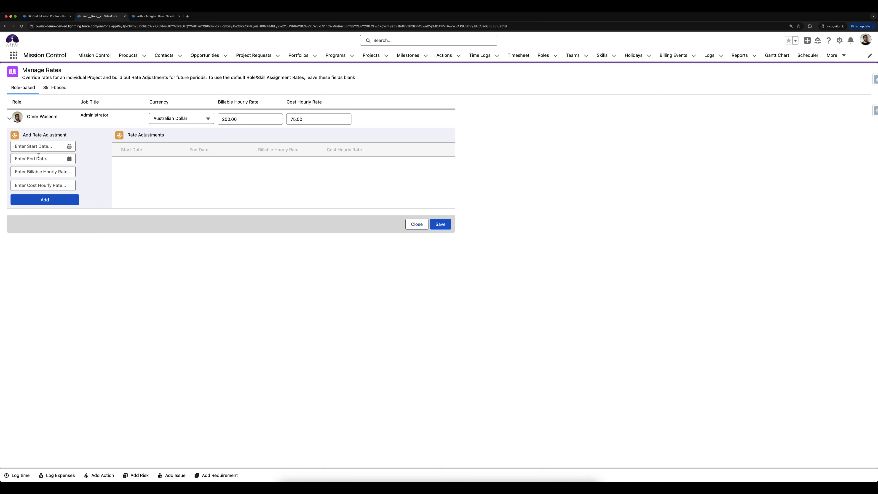
left_click(69, 146)
left_click(85, 150)
left_click(37, 146)
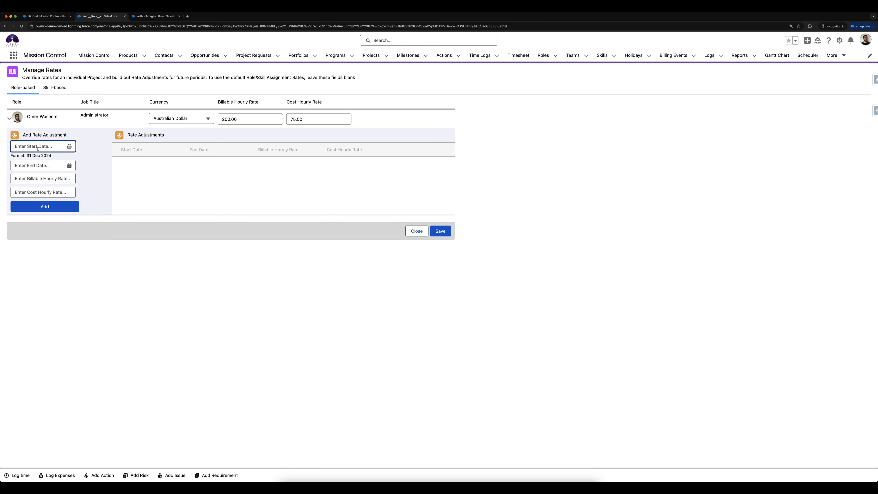
left_click(18, 159)
left_click(18, 159)
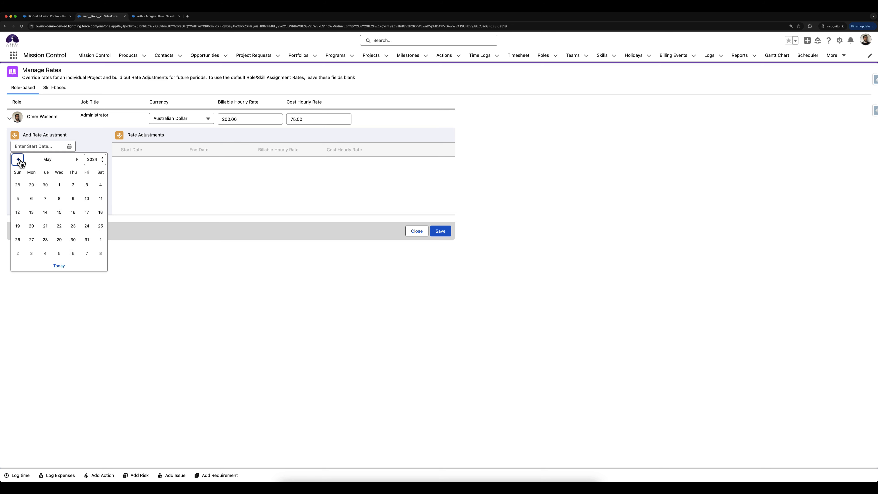
left_click(18, 159)
left_click(18, 159)
left_click(18, 159)
left_click(18, 159)
left_click(31, 185)
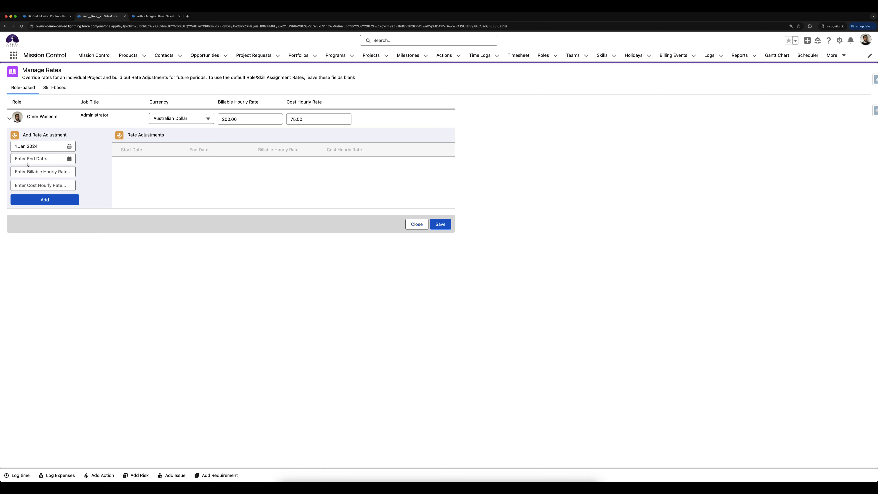
Set the Administrator's new adjustment to a billable hourly rate of 250 and a cost hourly rate of 100, and add it.
left_click(33, 172)
type("250")
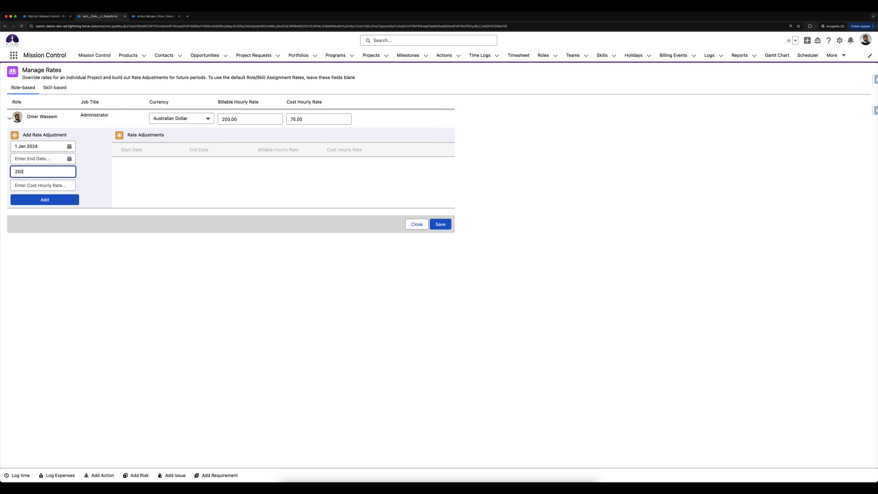
left_click(37, 187)
type("100")
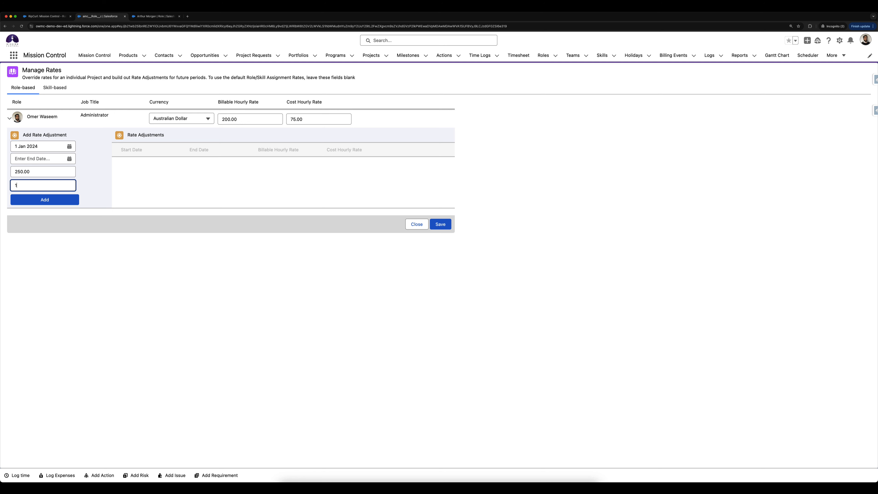
left_click(60, 203)
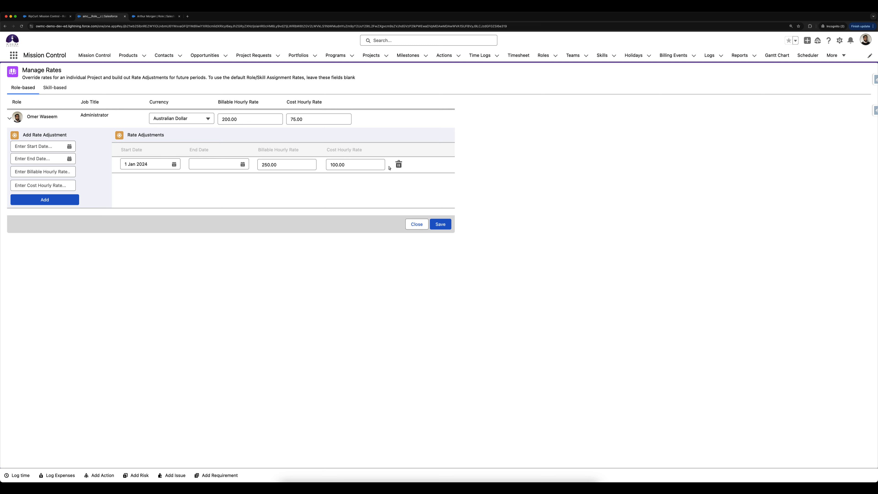
Add a second rate adjustment for the Administrator starting 1 Jan 2025, with a billable hourly rate of 275 and a cost hourly rate of 125.
left_click(46, 147)
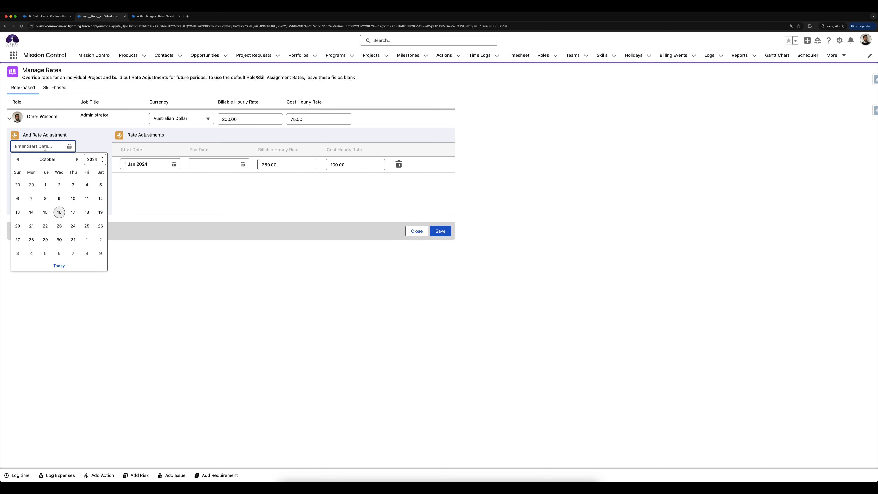
left_click(77, 160)
left_click(77, 159)
left_click(77, 159)
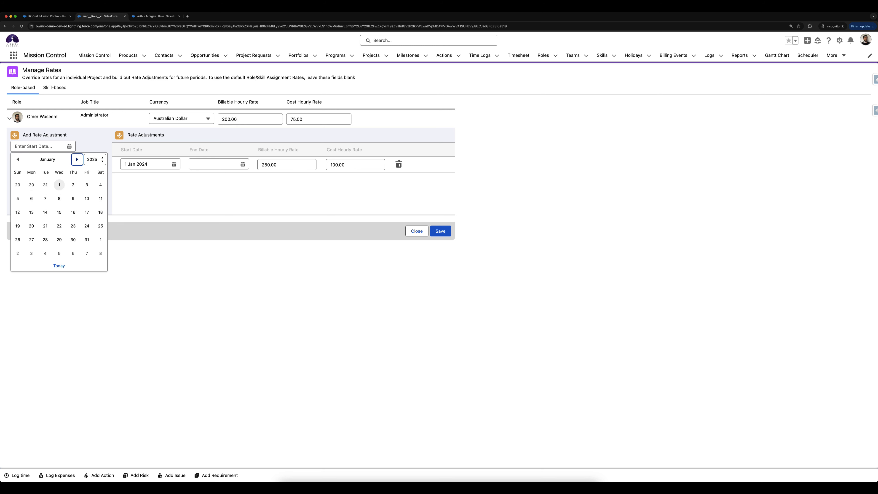
left_click(59, 184)
left_click(41, 177)
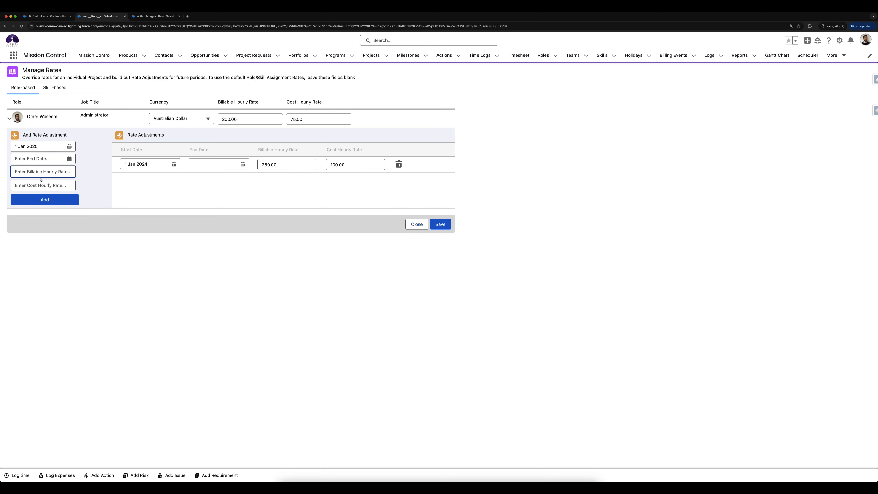
type("275")
key("Tab")
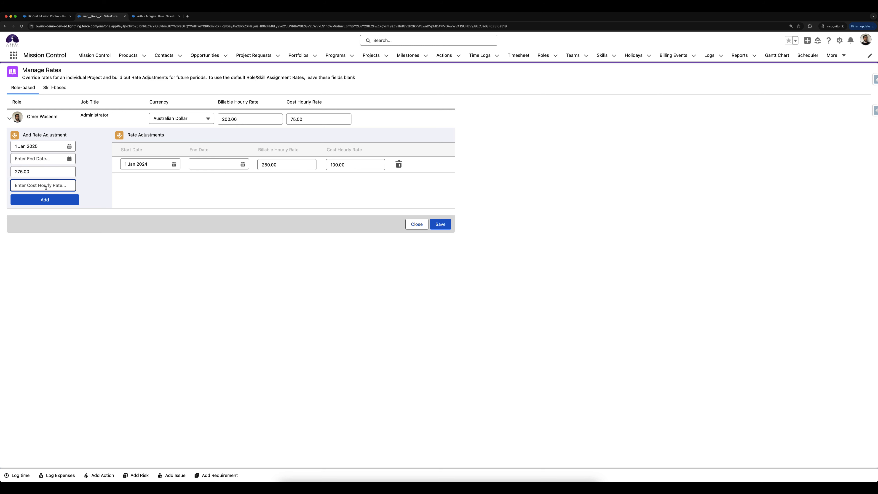
type("125")
left_click(66, 201)
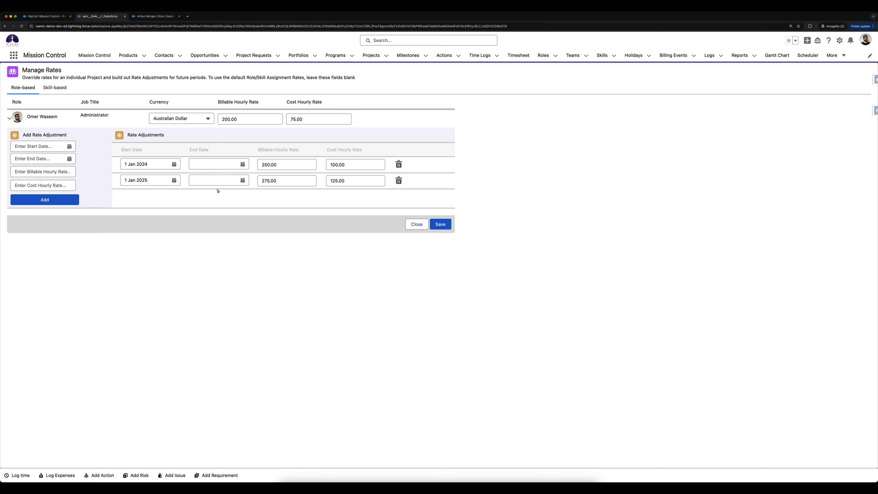
Delete the Administrator's rate adjustment starting 1 Jan 2025 and save the role's rates.
left_click(398, 180)
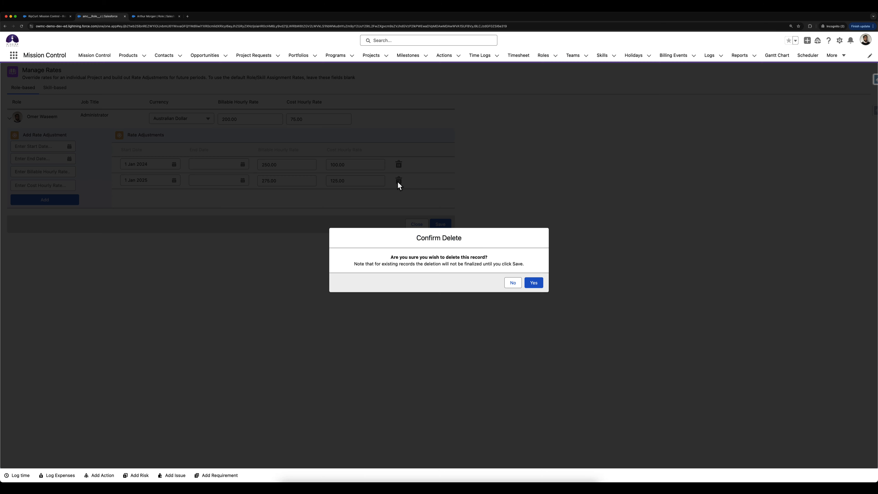
left_click(533, 283)
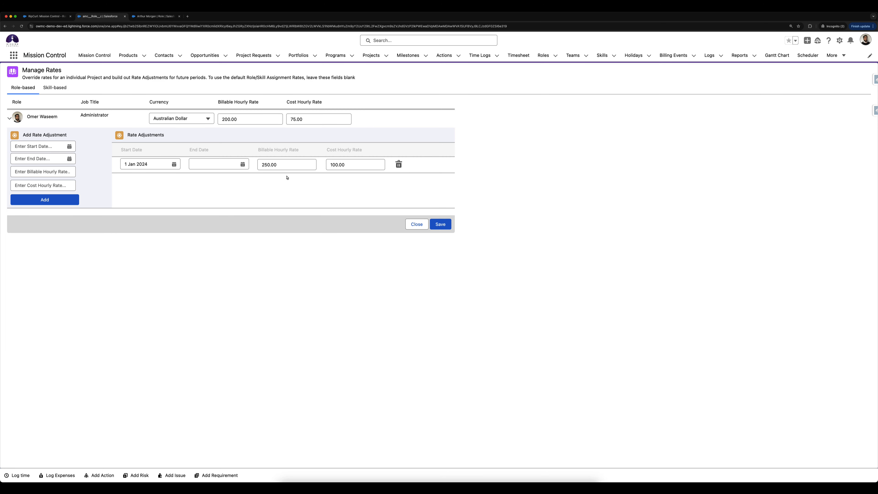
left_click(437, 225)
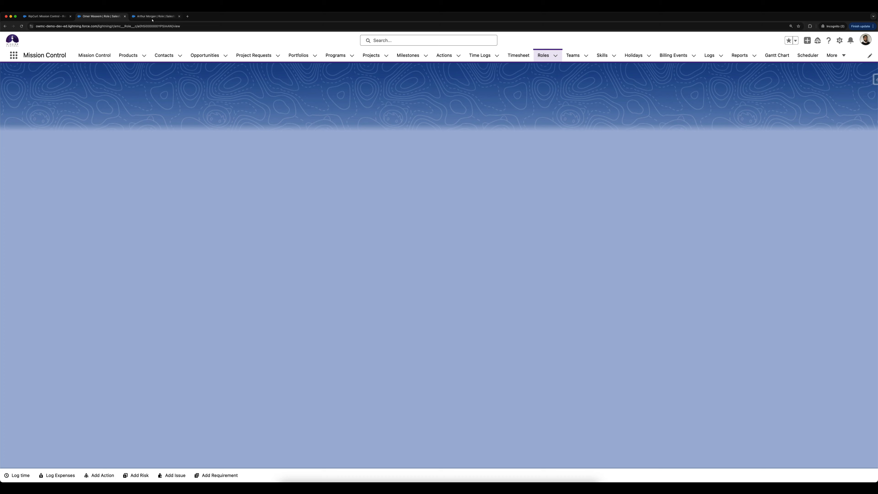
Open Manage Rates for the Project Manager's role record and expand its role-based rate adjustments.
left_click(152, 18)
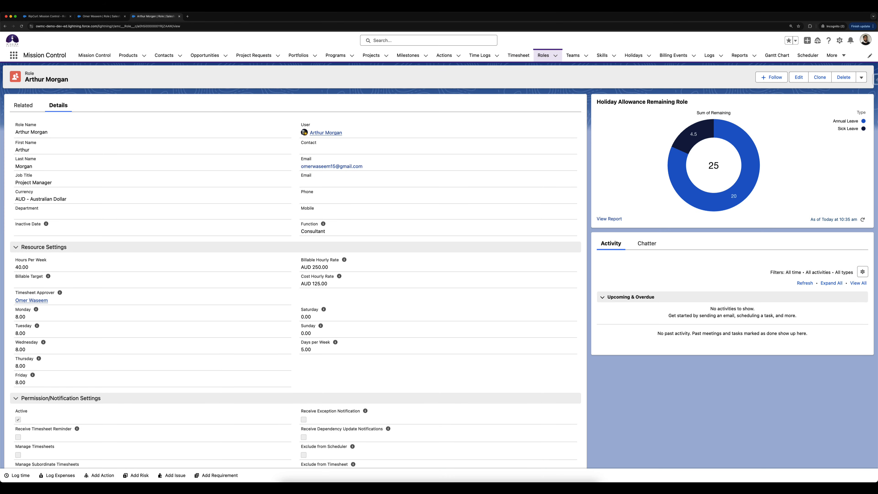
left_click(861, 77)
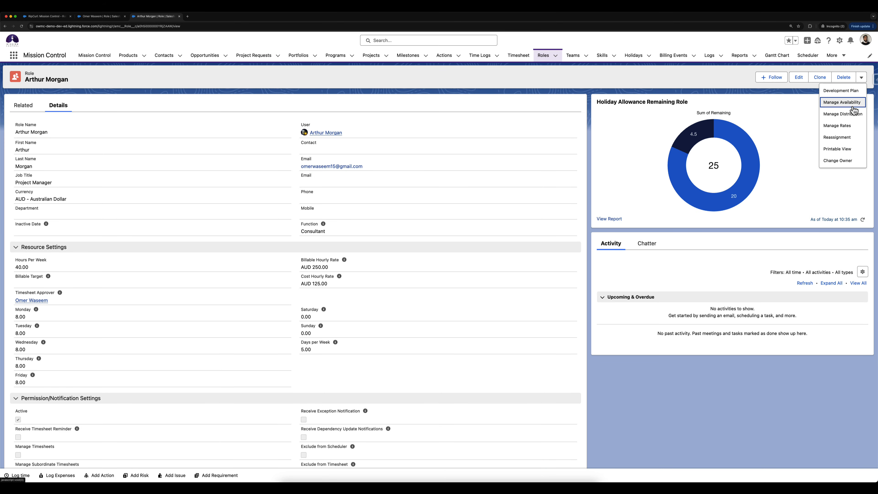
left_click(850, 132)
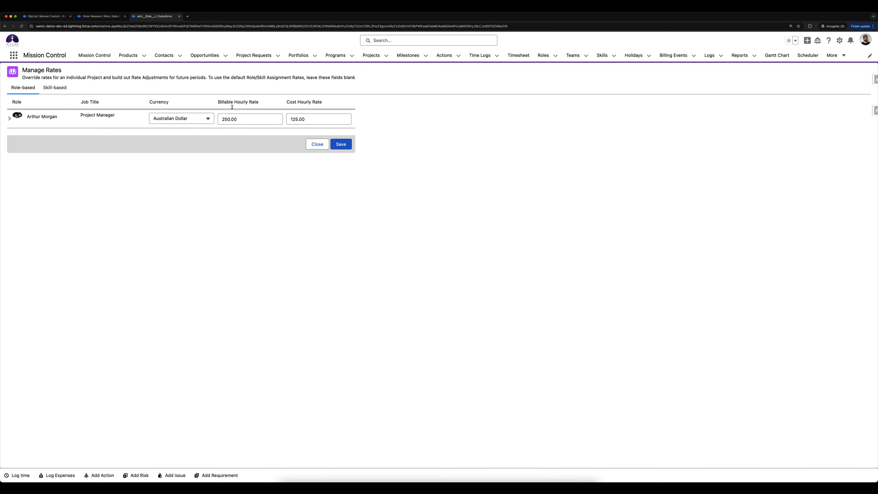
left_click(9, 118)
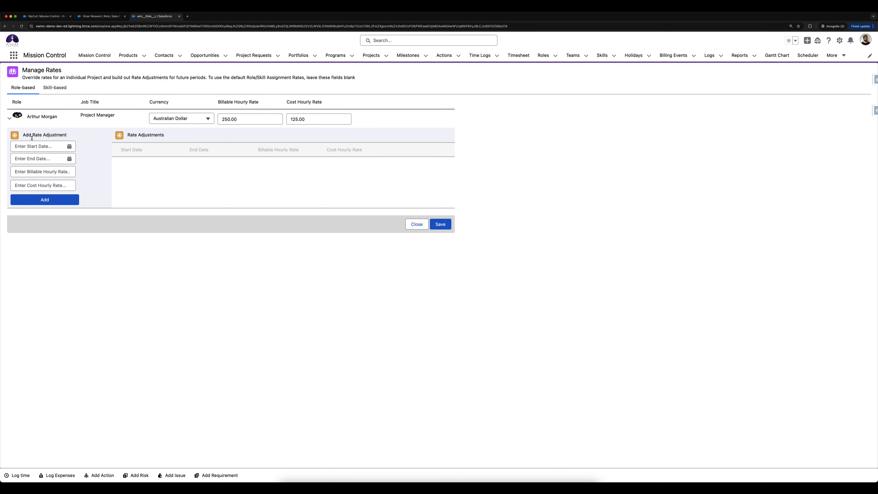
Set the start date of the Project Manager's new rate adjustment to 1 Jan 2024.
left_click(40, 146)
left_click(18, 159)
left_click(18, 159)
left_click(18, 159)
left_click(18, 159)
left_click(18, 159)
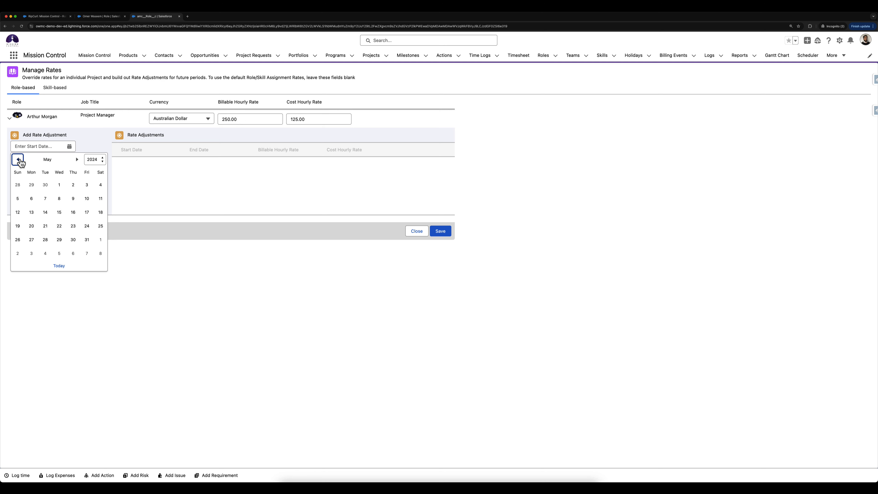
left_click(19, 159)
left_click(19, 159)
left_click(19, 159)
left_click(19, 159)
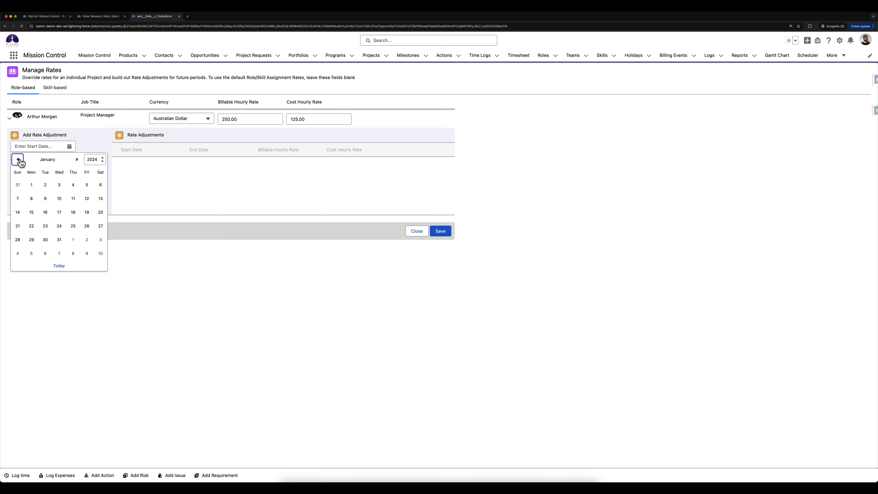
left_click(30, 185)
Add the Project Manager's adjustment with a billable hourly rate of 300 and a cost hourly rate of 150, and save the rates.
left_click(38, 175)
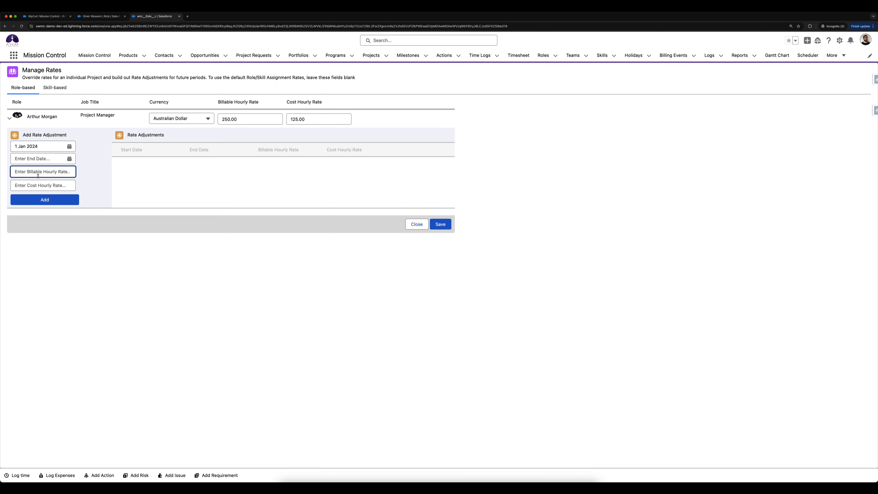
type("300")
left_click(39, 182)
type("150")
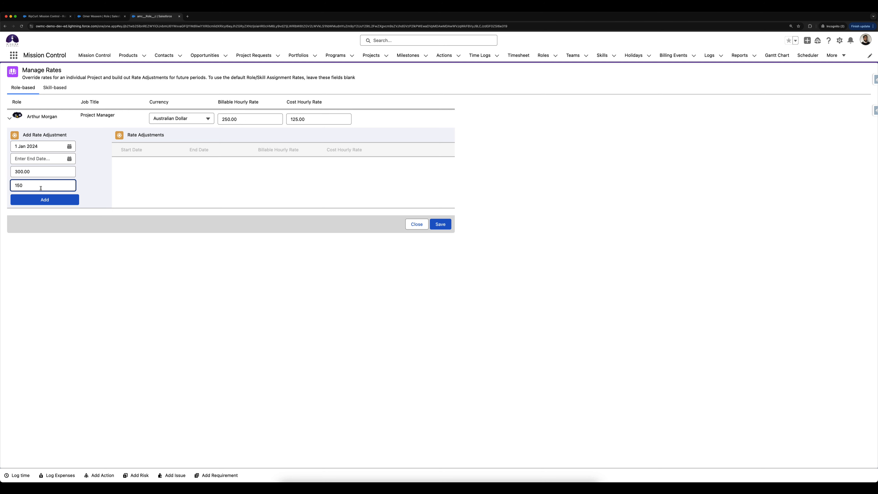
left_click(42, 199)
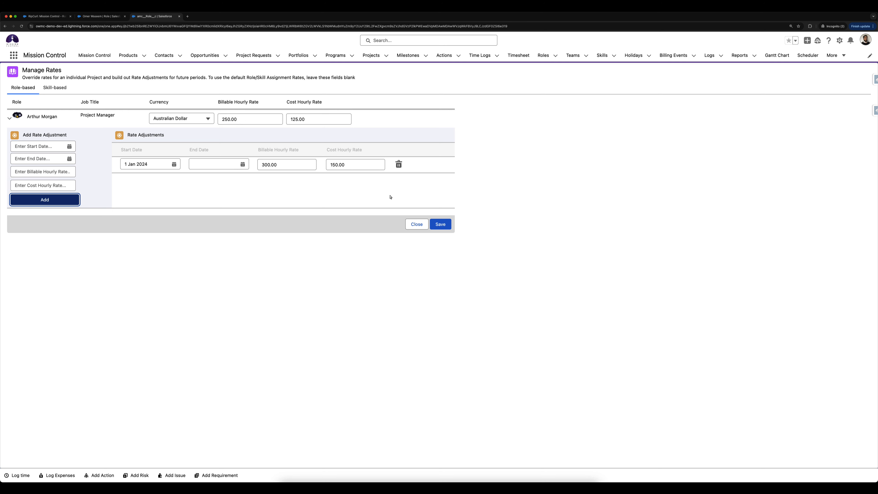
left_click(442, 224)
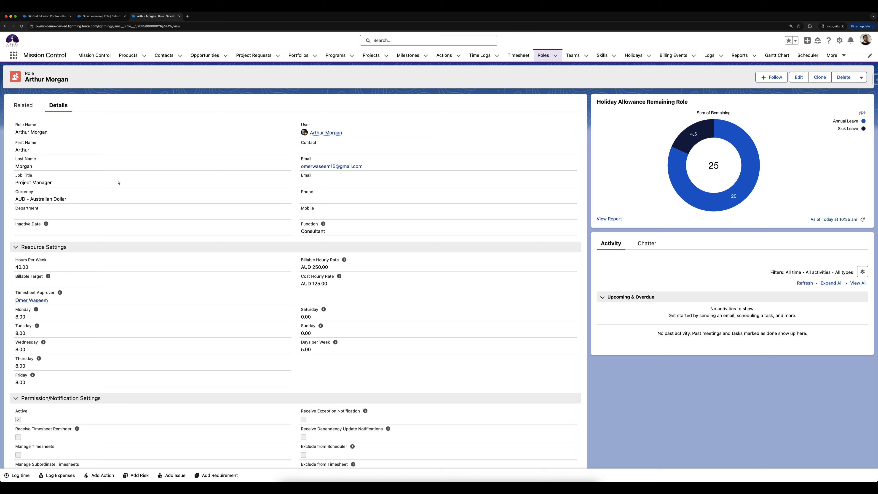
Return to the RipCurl project and refresh it to check the Data import action's scheduled billable and cost values.
left_click(66, 16)
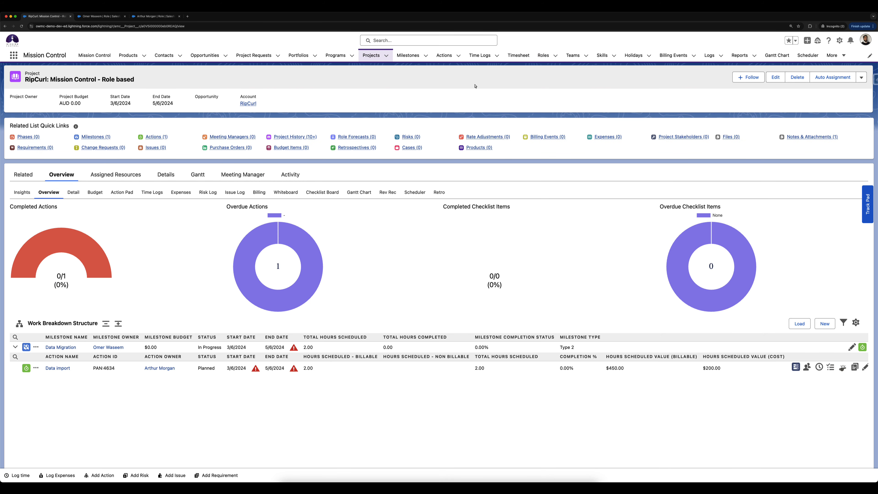
left_click(22, 26)
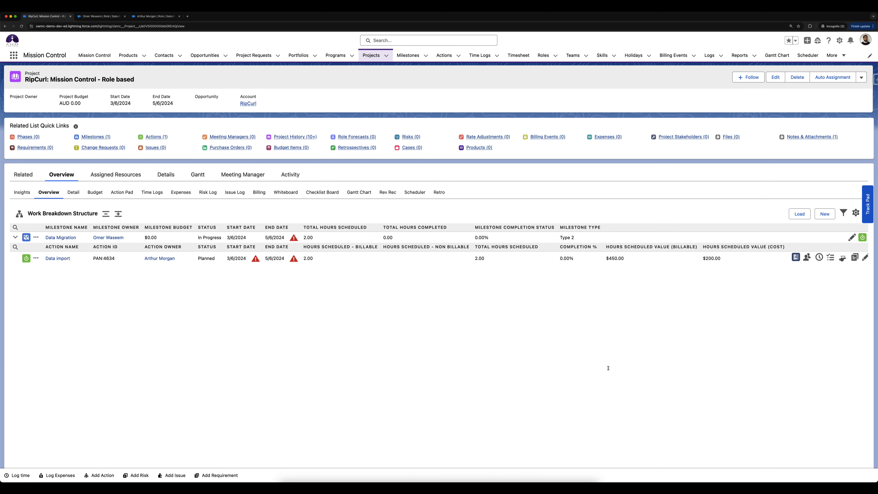
Open the RipCurl project for editing and bring up its Billing Information.
left_click(774, 77)
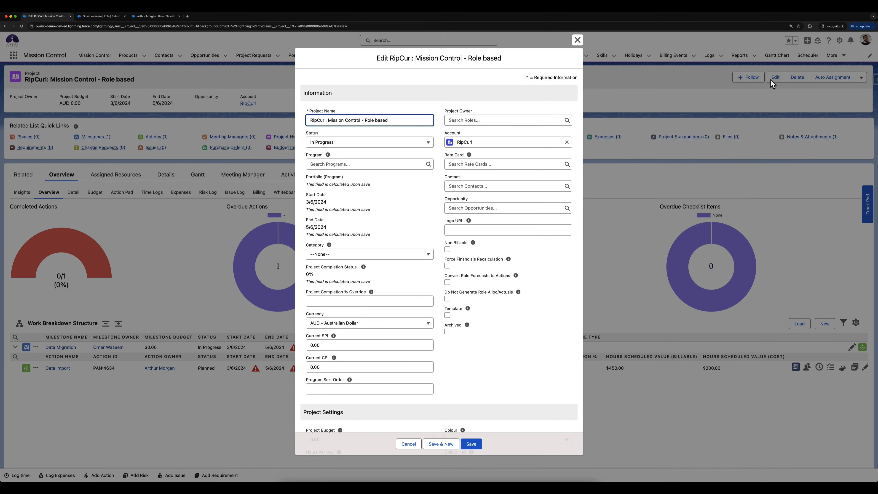
scroll(510, 294, "down", 15)
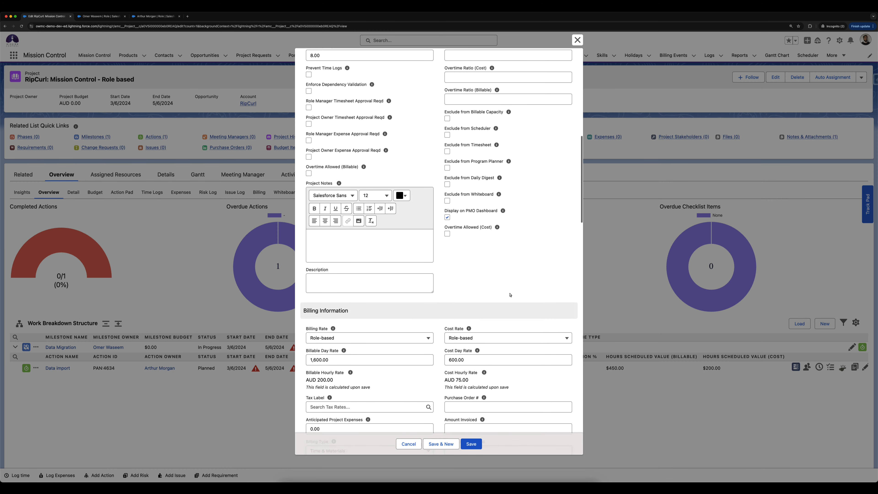
scroll(509, 294, "down", 4)
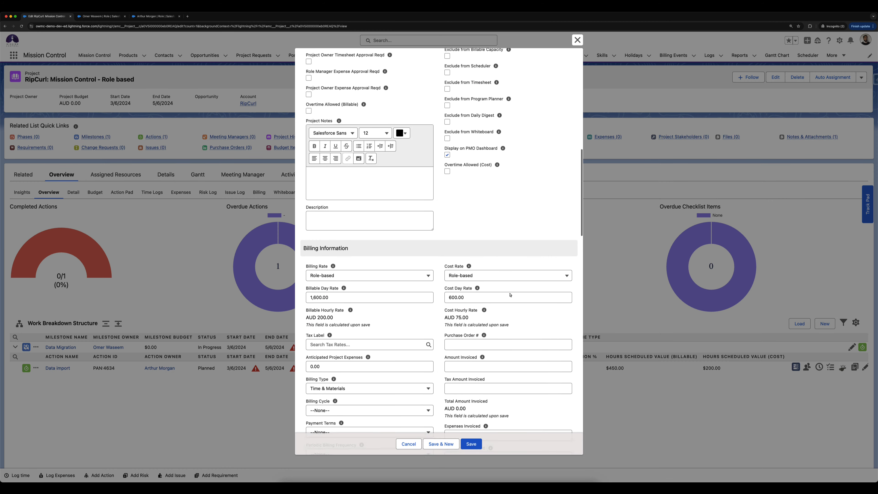
Try Standard as the project's Billing Rate and set it back to Role-based.
left_click(343, 273)
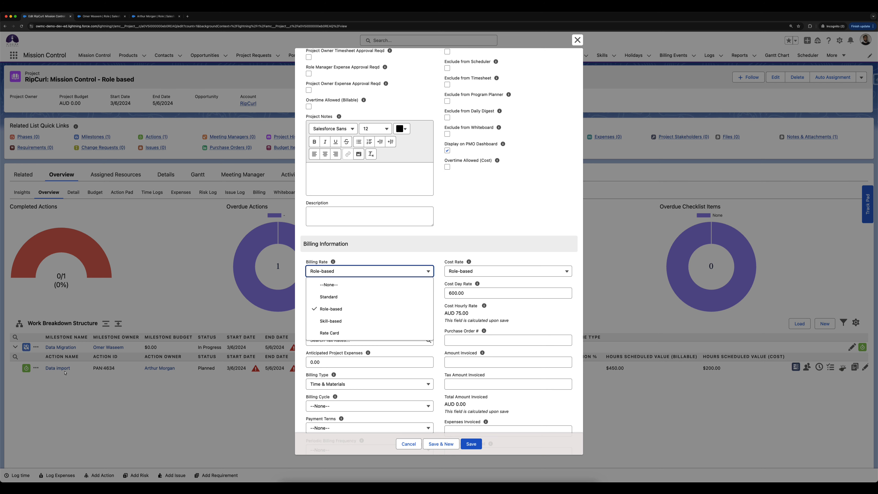
left_click(327, 297)
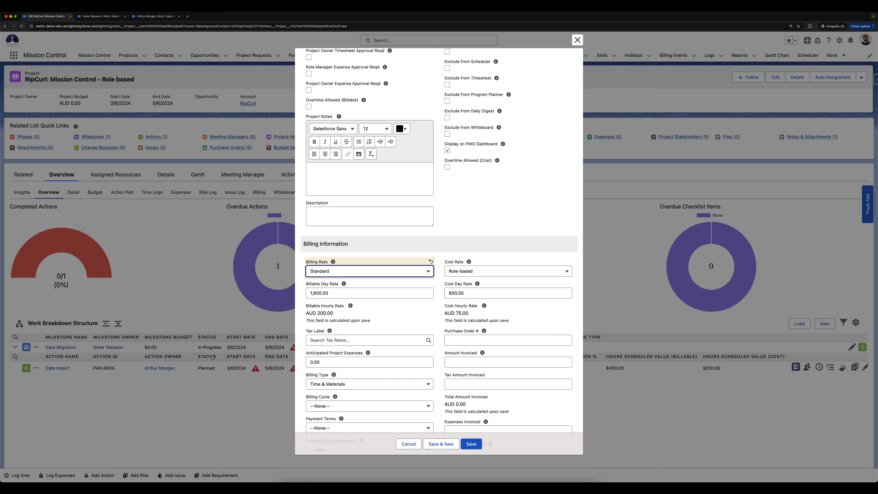
left_click(392, 275)
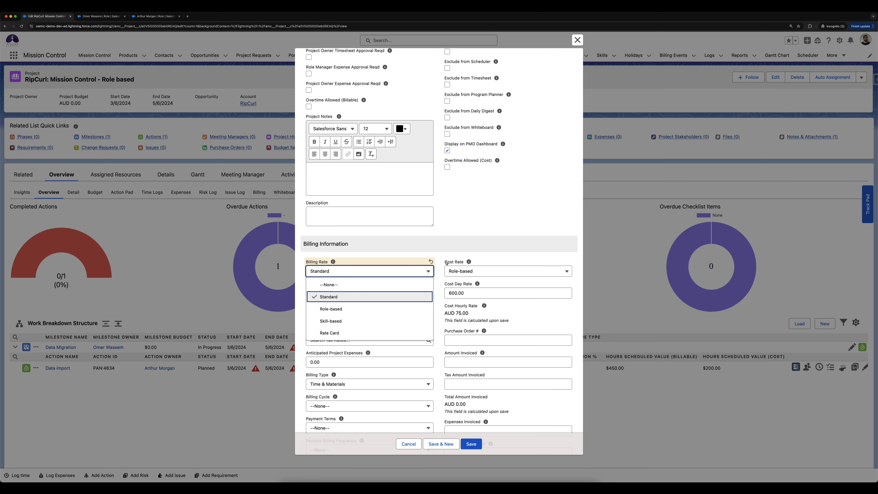
left_click(366, 309)
Enable Force Financials Recalculation on the project, save it, and refresh the page to check the Data import action's scheduled values.
scroll(455, 288, "up", 2)
scroll(455, 288, "up", 15)
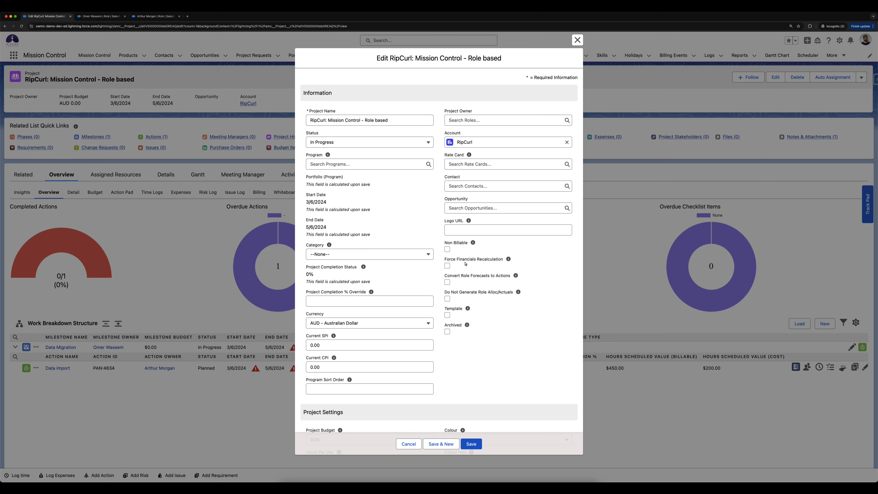
left_click(447, 265)
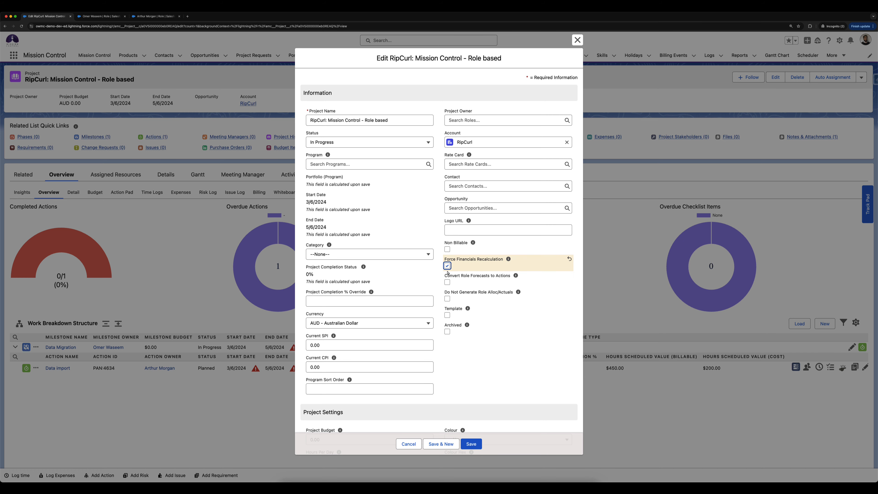
left_click(470, 444)
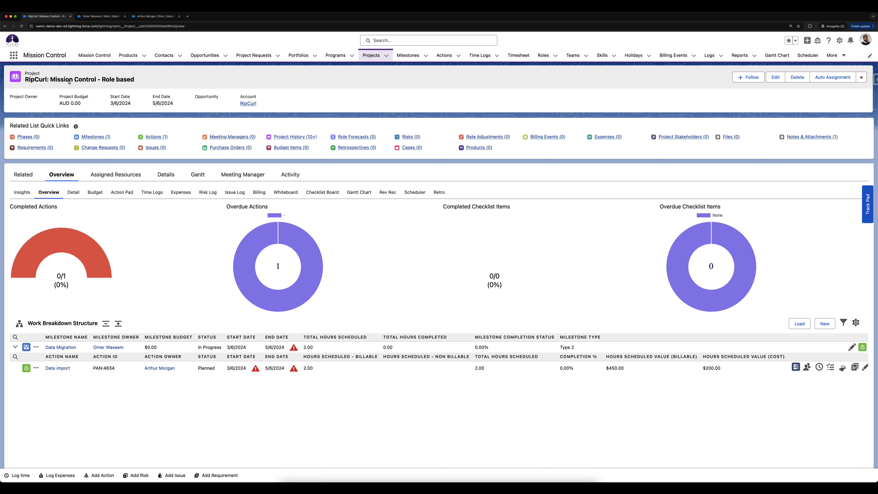
left_click(21, 26)
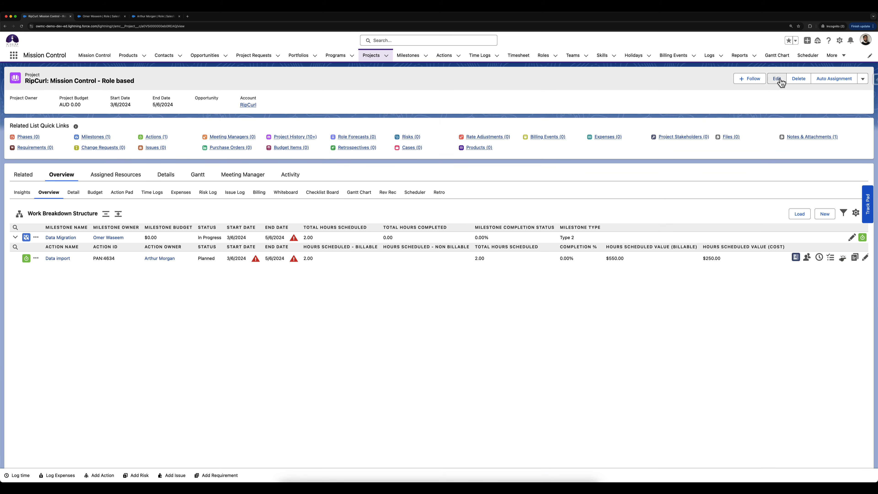
Reopen the project's edit form to review the Force Financials Recalculation option, and leave it without saving.
left_click(777, 78)
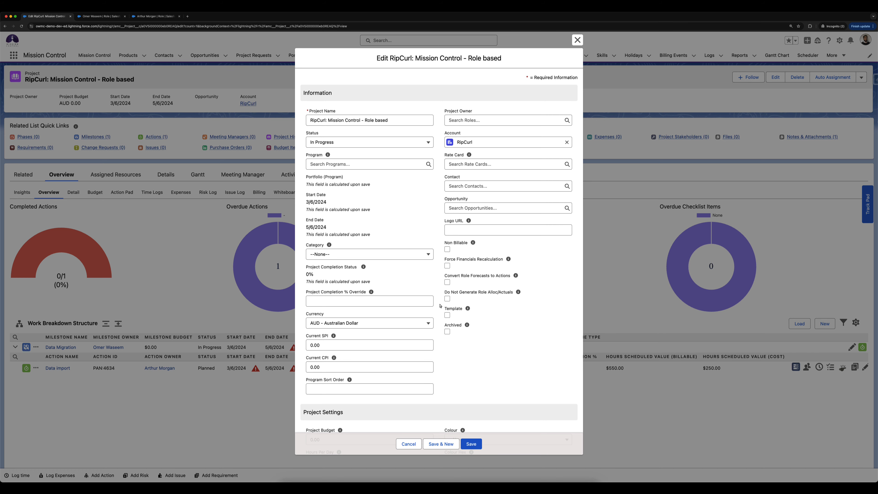
left_click(408, 444)
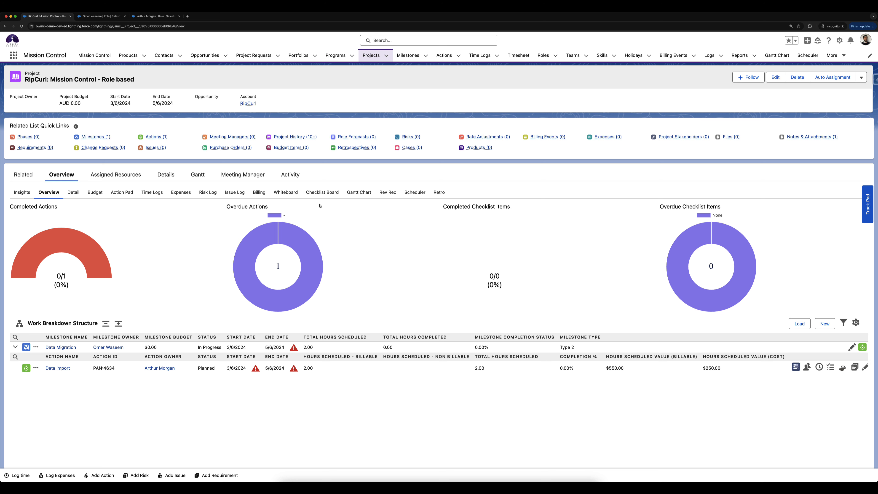
Review the rate adjustments related to the Administrator's role record and return to the RipCurl project.
left_click(100, 16)
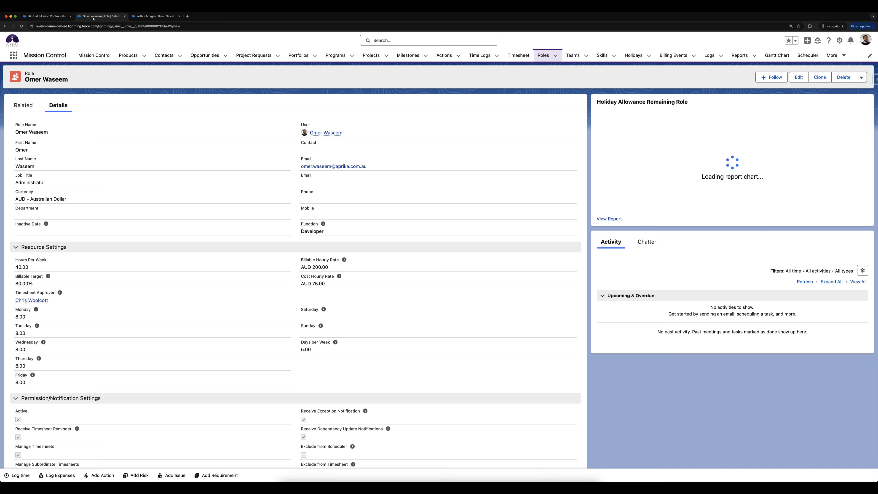
left_click(23, 106)
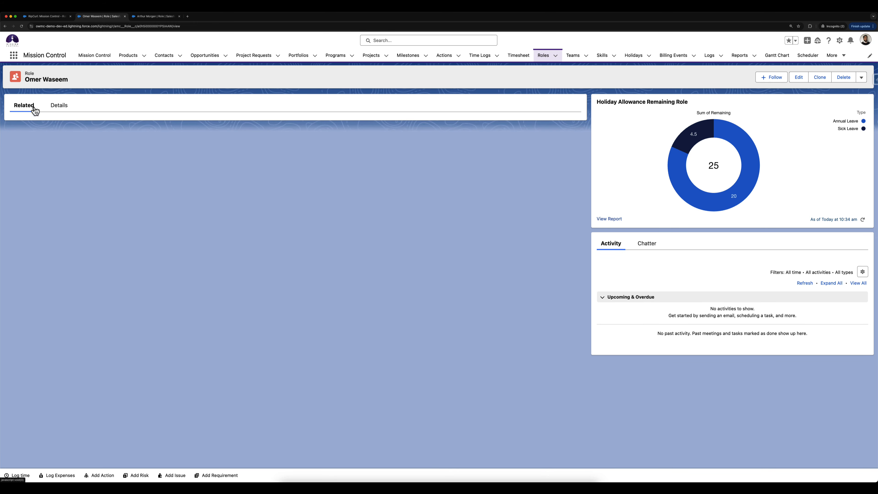
scroll(219, 144, "down", 15)
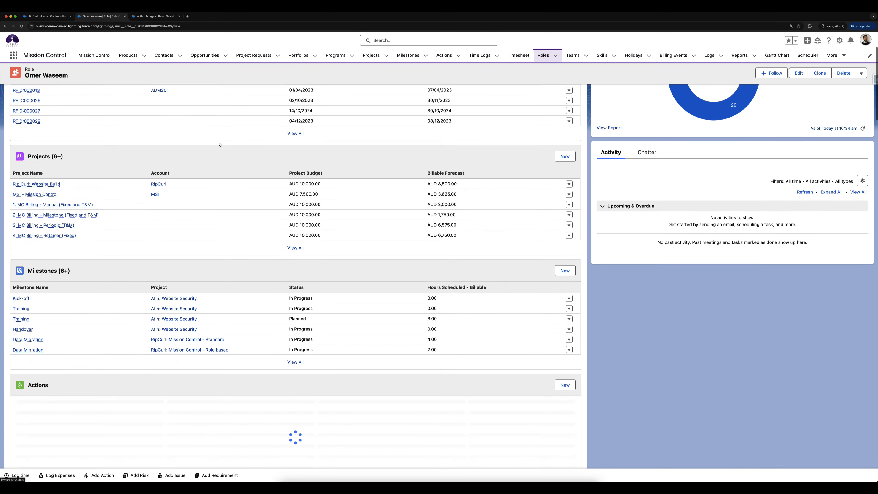
scroll(219, 143, "down", 15)
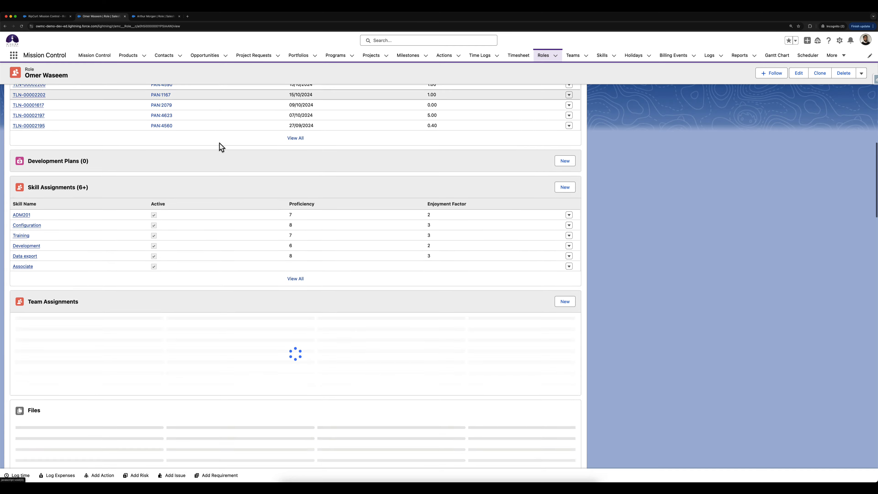
scroll(219, 143, "down", 15)
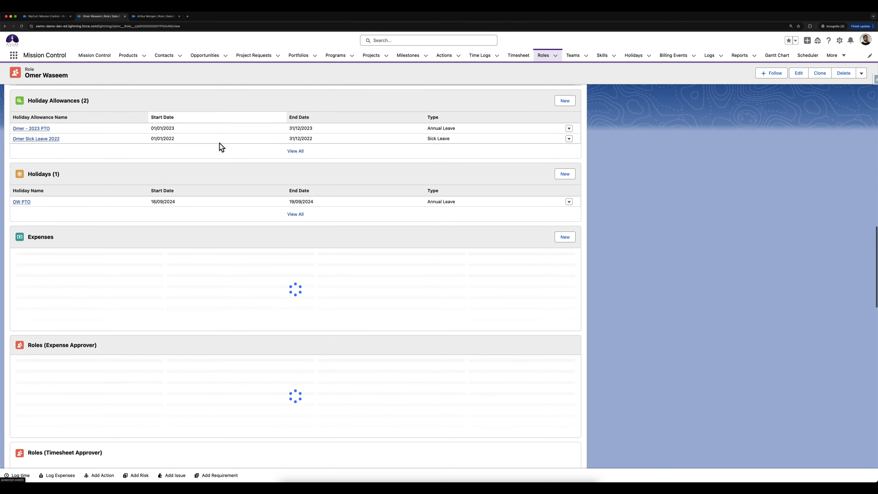
scroll(219, 143, "down", 15)
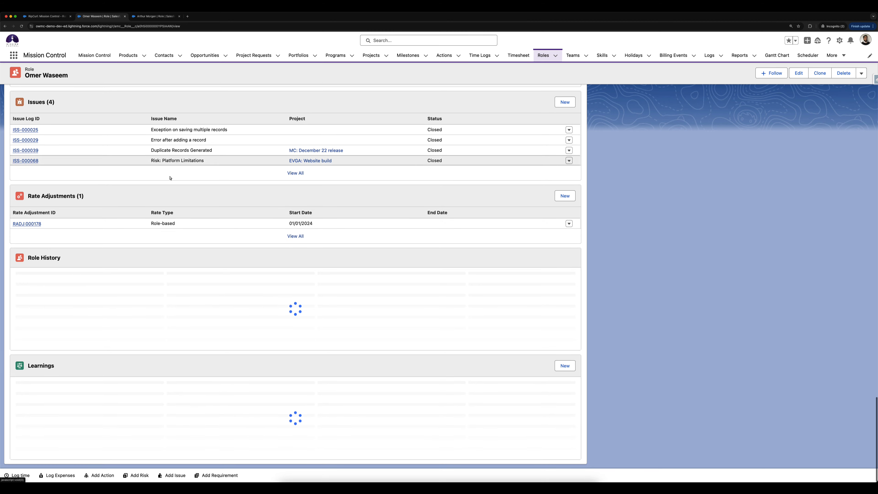
left_click(68, 193)
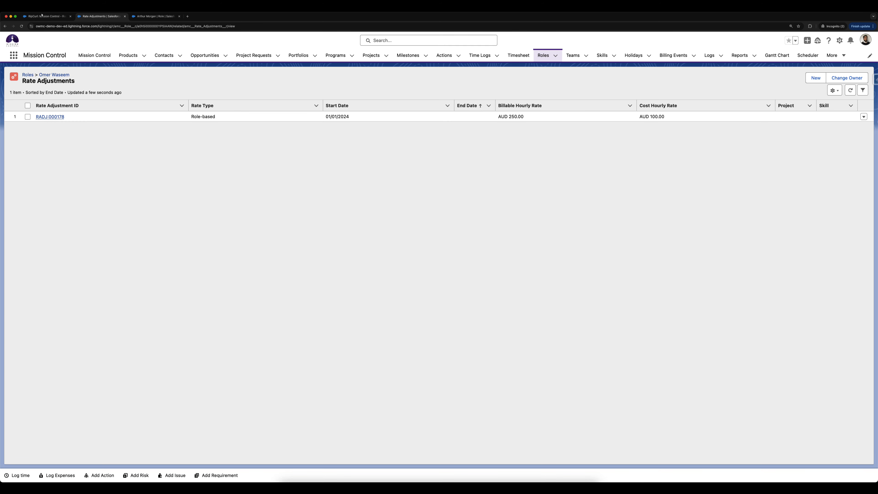
left_click(5, 26)
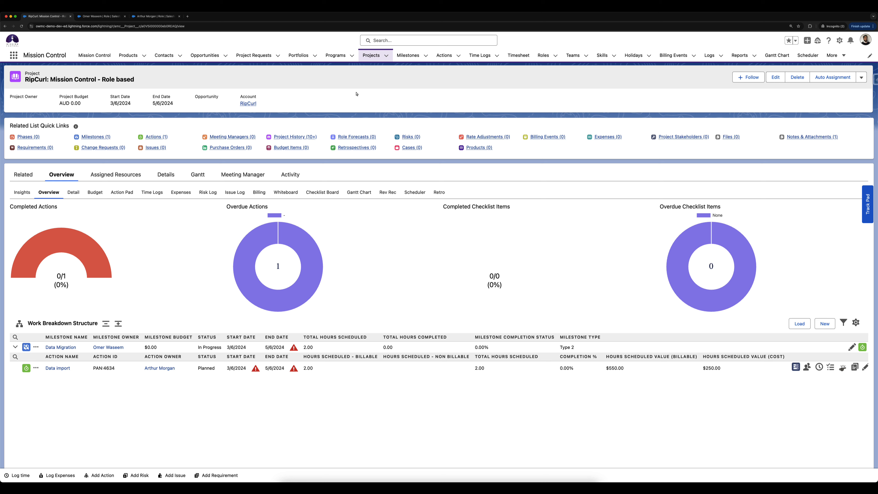
Open Manage Rates for the RipCurl project and inspect the Administrator's override rate and rate adjustment fields.
left_click(861, 77)
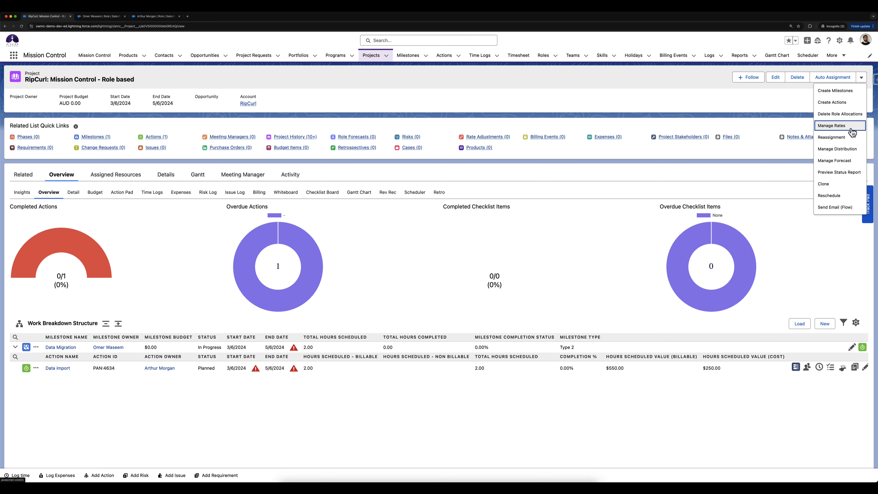
left_click(841, 126)
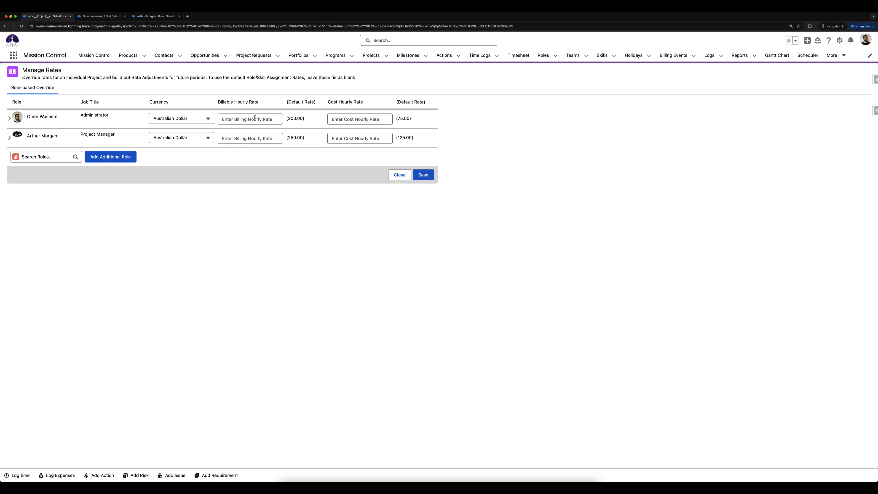
left_click(241, 120)
left_click(10, 118)
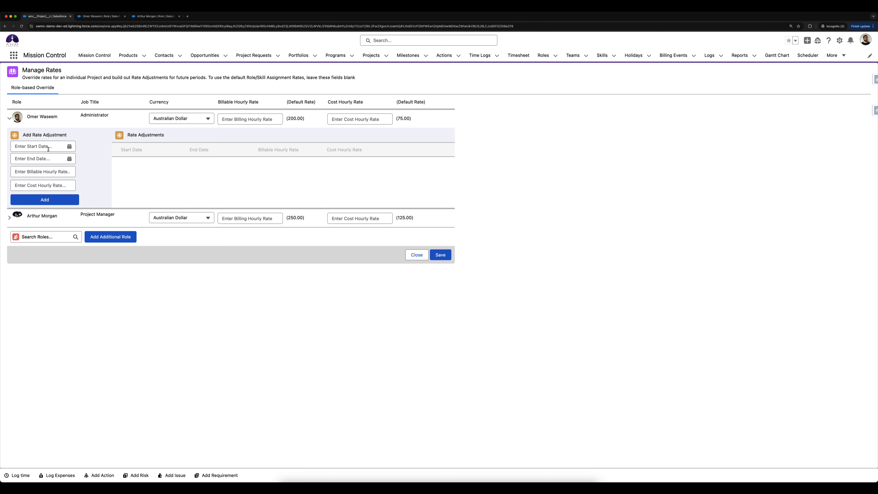
left_click(8, 118)
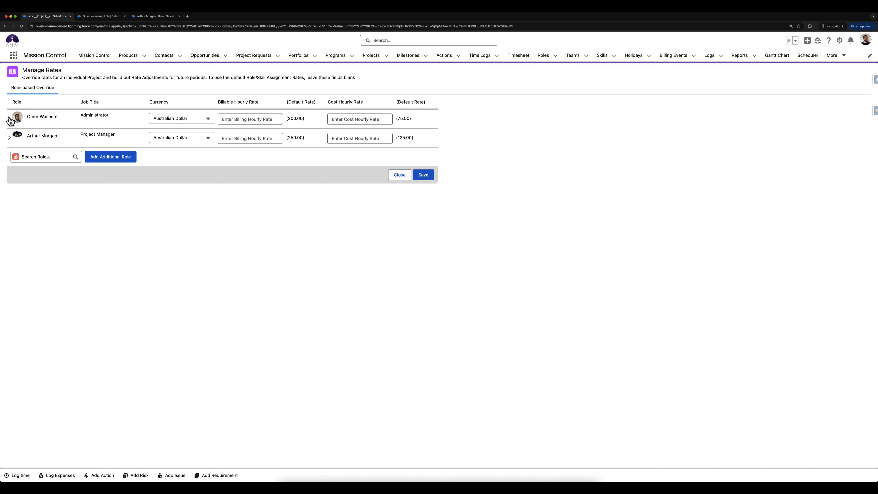
Start a project-level rate adjustment for the Project Manager with a start date of 1 Jan 2024.
left_click(9, 137)
left_click(42, 166)
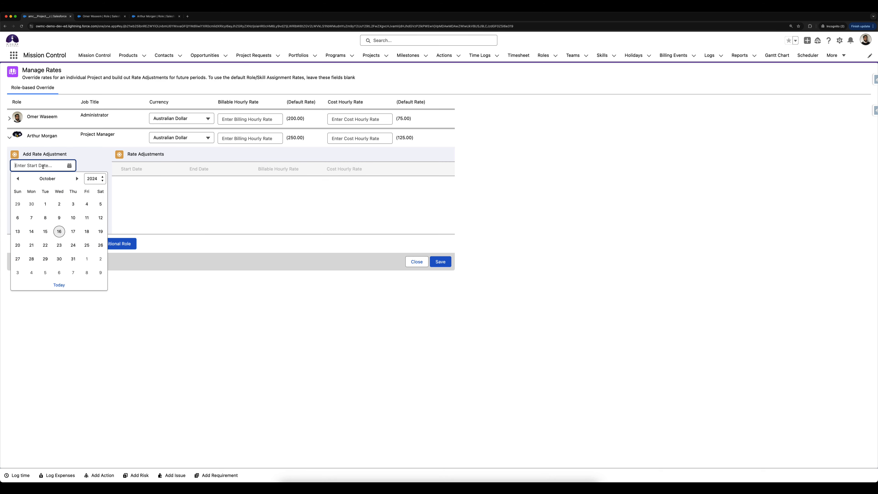
left_click(17, 179)
left_click(18, 179)
left_click(18, 179)
left_click(18, 179)
left_click(18, 179)
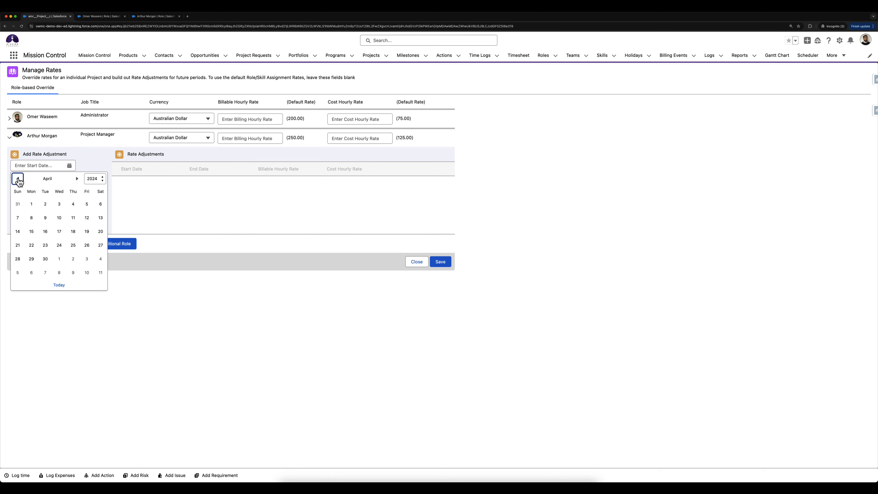
left_click(18, 179)
left_click(19, 179)
left_click(18, 179)
left_click(31, 203)
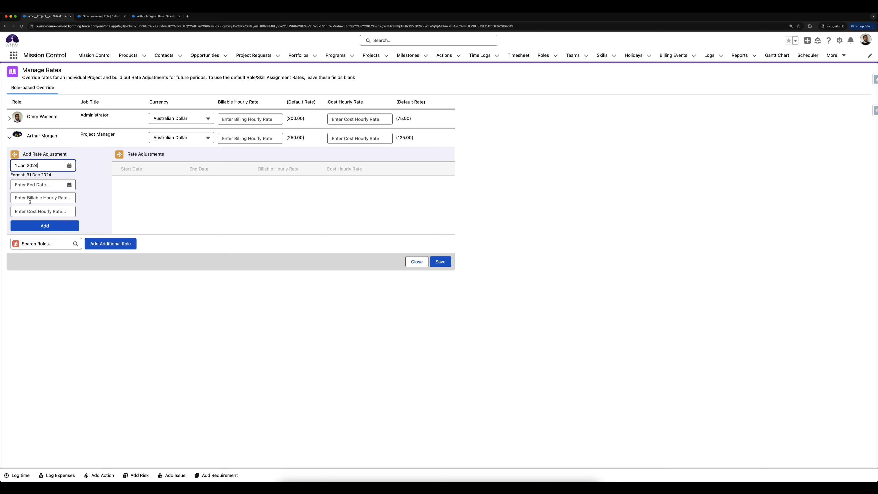
Set the end date of the Project Manager's new rate adjustment to 30 June 2024.
left_click(24, 186)
left_click(21, 178)
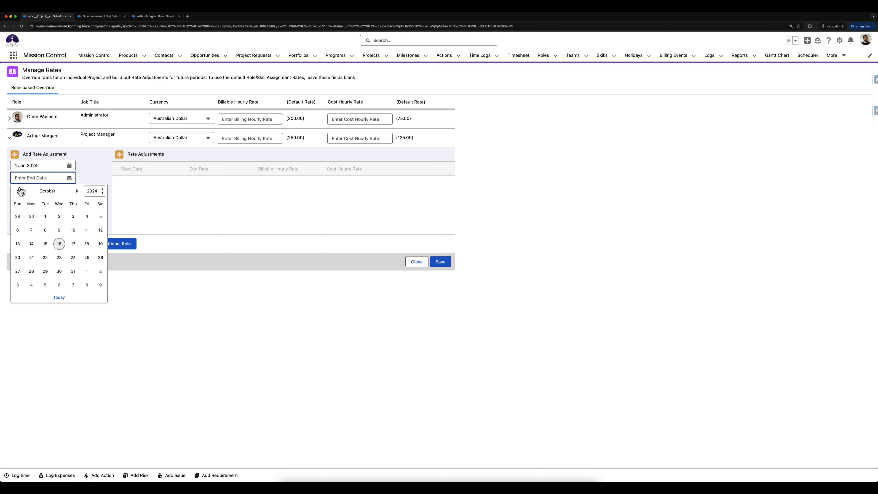
left_click(18, 191)
left_click(18, 191)
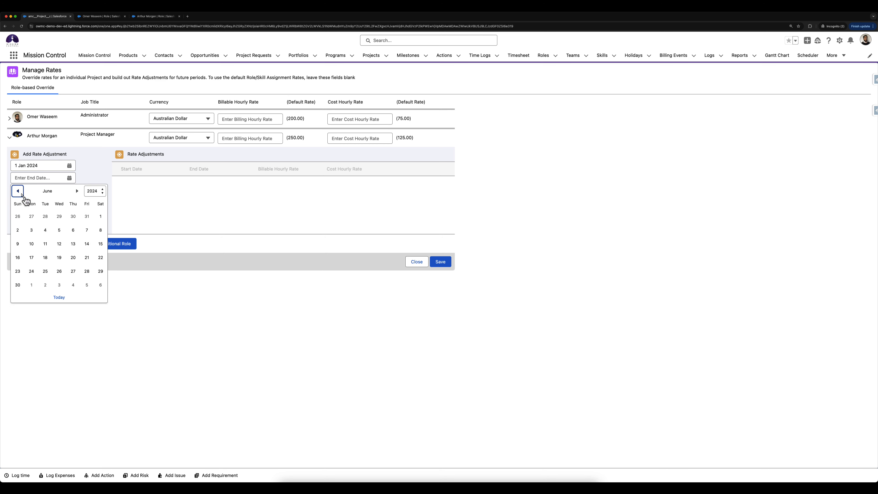
left_click(18, 285)
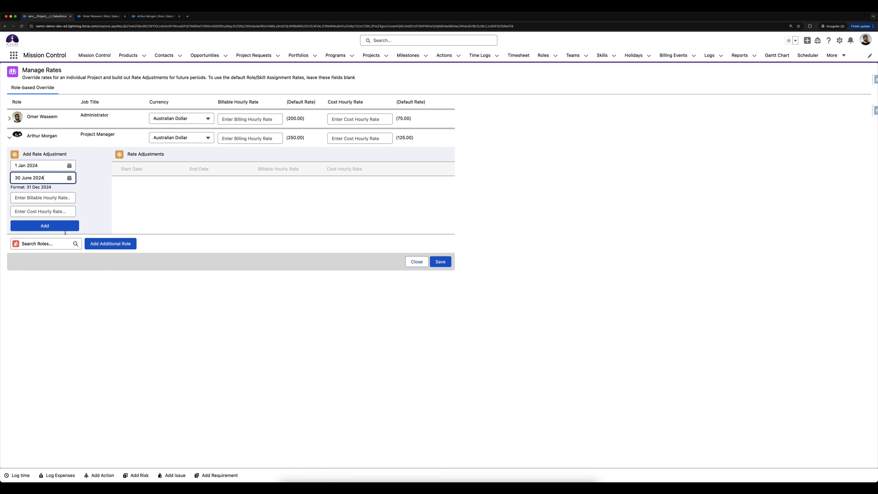
Add the Project Manager's rate adjustment with a billable hourly rate of 265.
left_click(49, 196)
type("265")
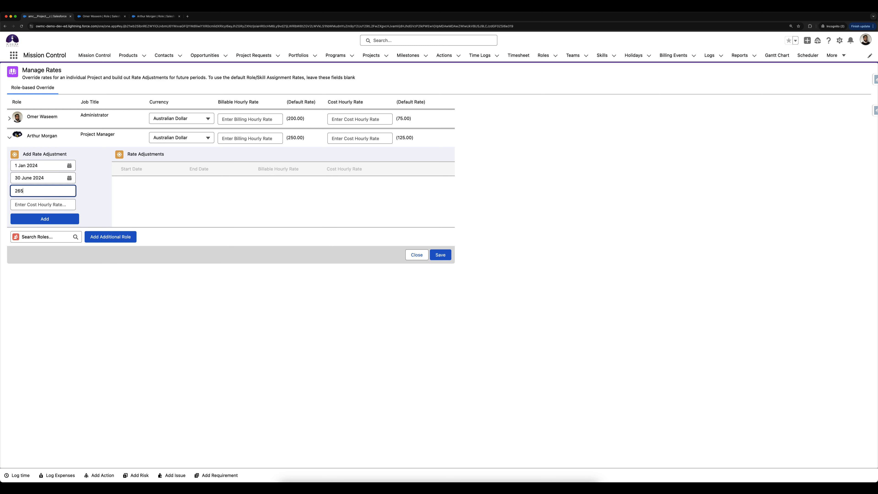
left_click(69, 218)
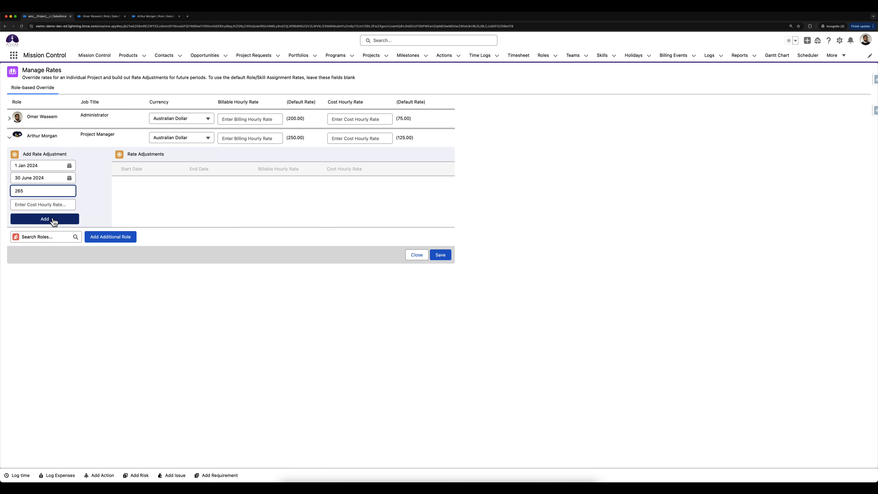
Set the start date of a second Project Manager rate adjustment to 1 July 2024.
left_click(35, 166)
left_click(18, 178)
left_click(18, 178)
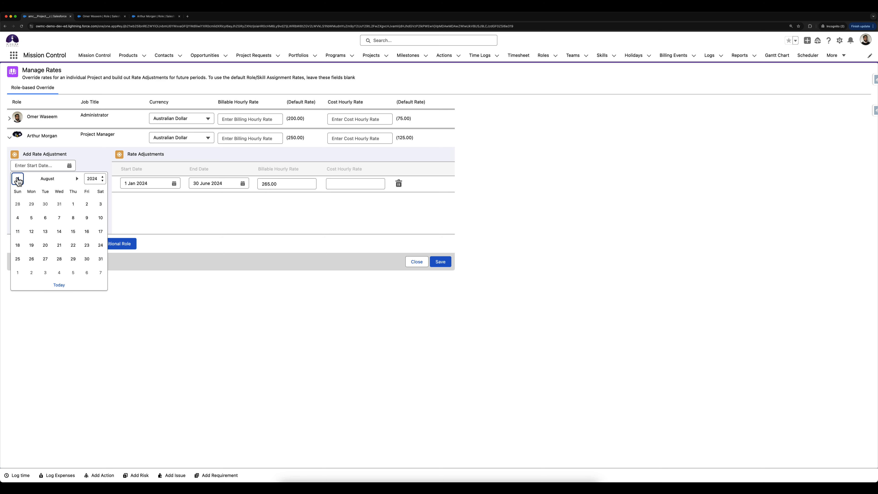
left_click(17, 179)
left_click(17, 178)
left_click(31, 272)
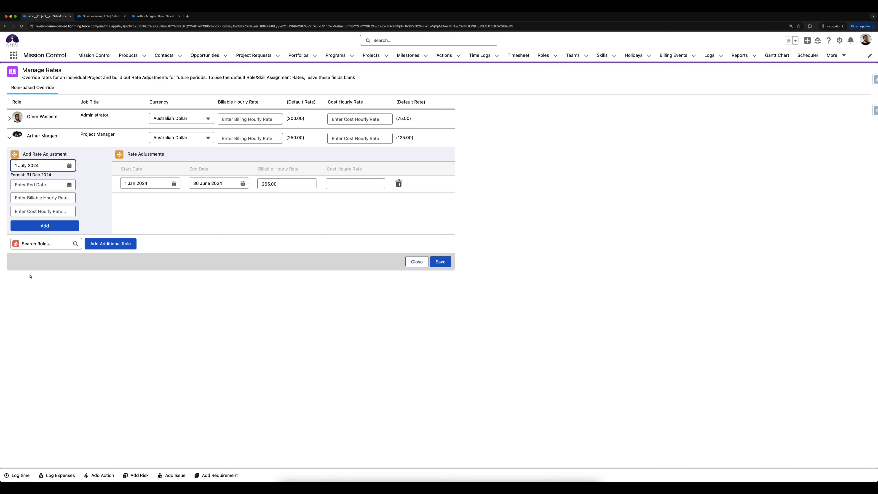
Set the end date of the Project Manager's second rate adjustment to 31 Dec 2024.
left_click(36, 179)
left_click(77, 192)
left_click(77, 193)
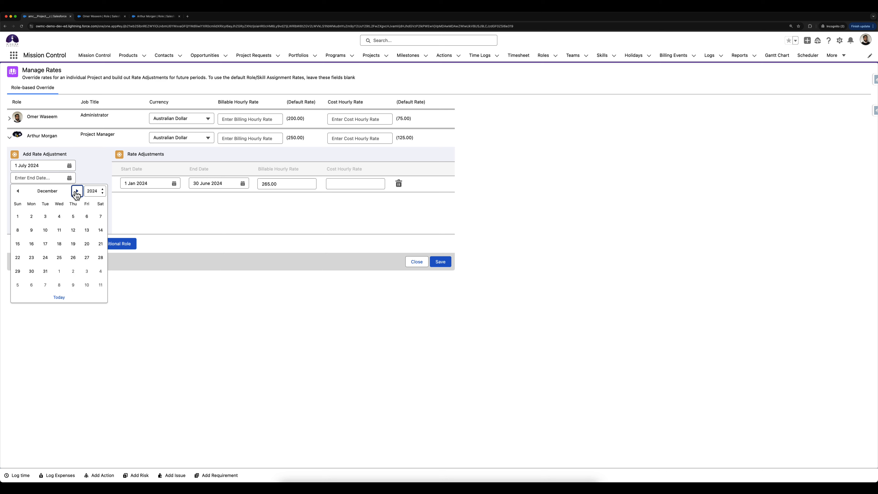
left_click(76, 193)
left_click(77, 192)
left_click(18, 191)
left_click(17, 191)
left_click(45, 271)
Add the second Project Manager rate adjustment with a billable hourly rate of 285 and save the project's rates.
left_click(63, 200)
type("285")
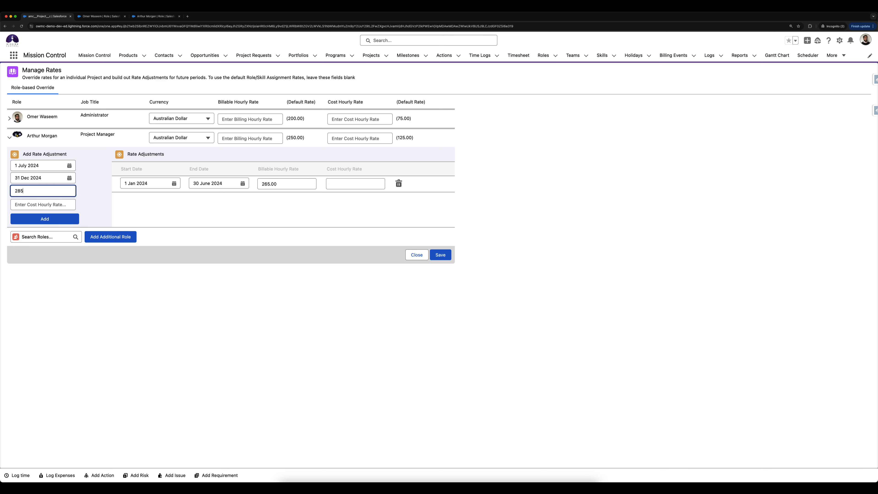
left_click(38, 219)
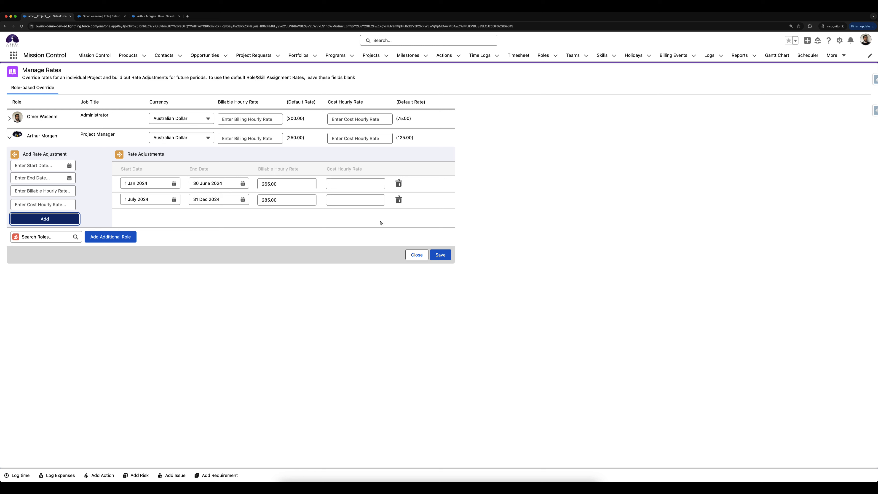
left_click(440, 254)
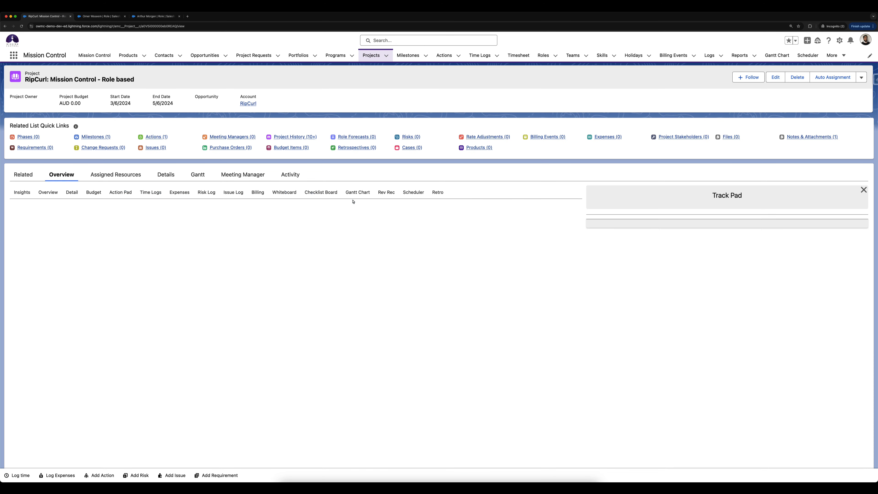
Review the project's rate adjustments and the details of the July to December 2024 override, and return to the project.
left_click(494, 137)
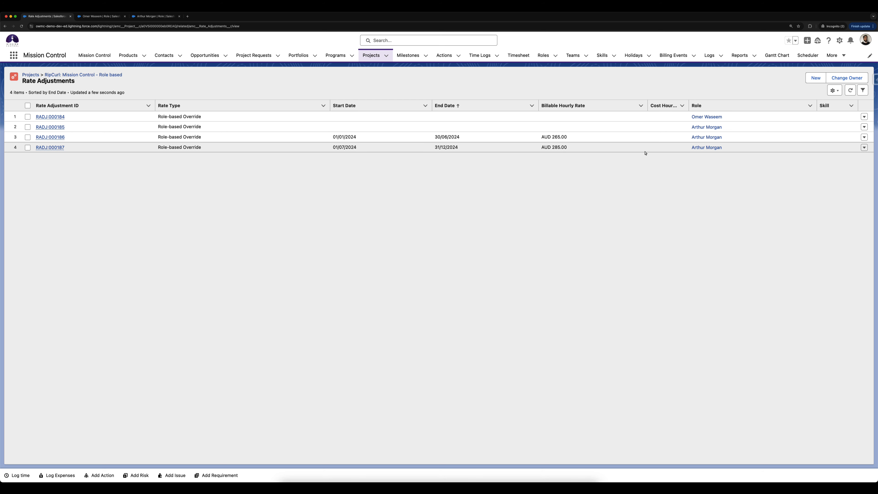
left_click(58, 147)
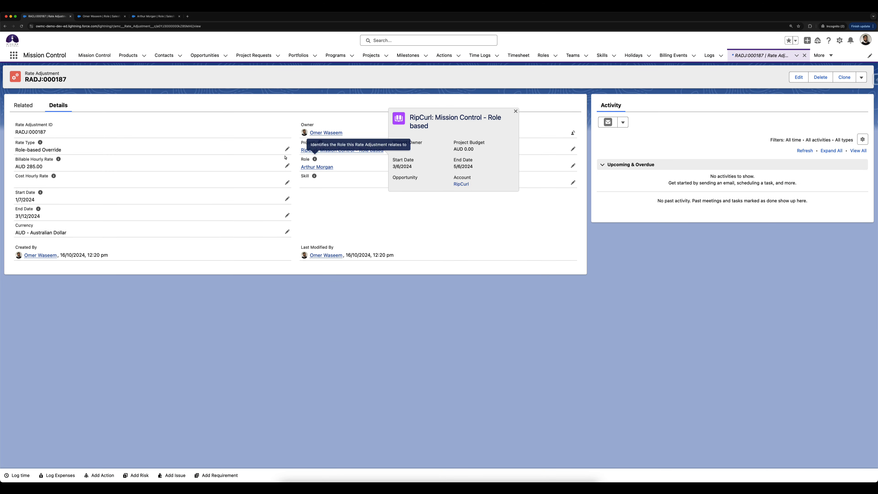
left_click(5, 26)
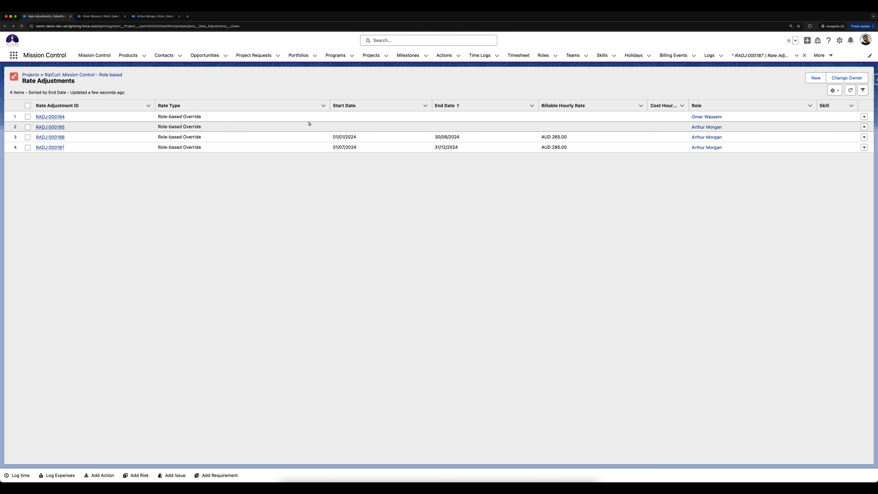
left_click(108, 75)
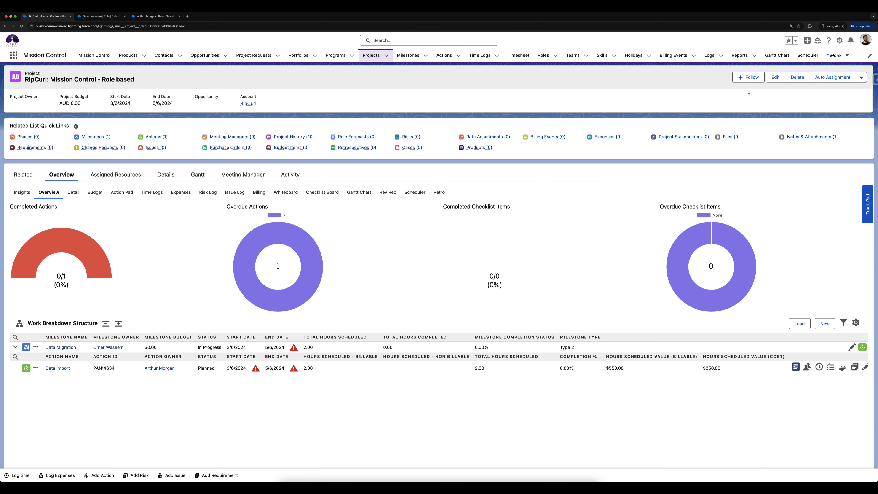
Enable Force Financials Recalculation on the project, save it and reload the page.
left_click(771, 80)
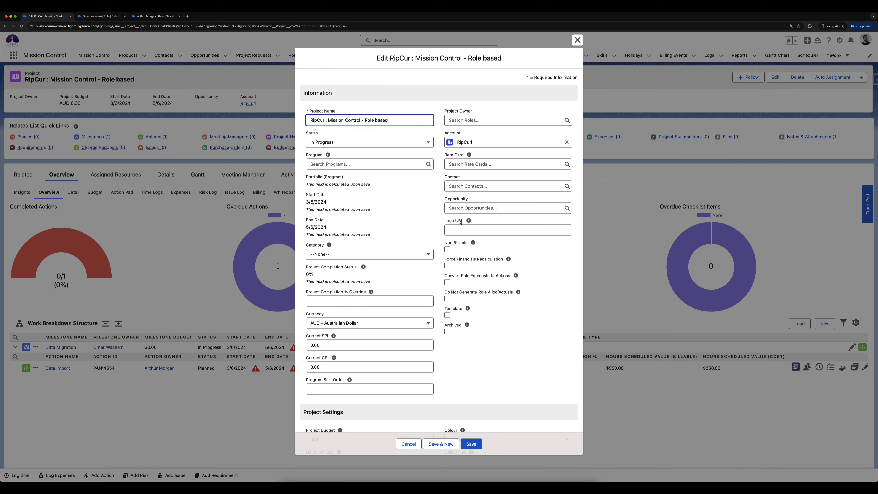
left_click(447, 266)
left_click(467, 446)
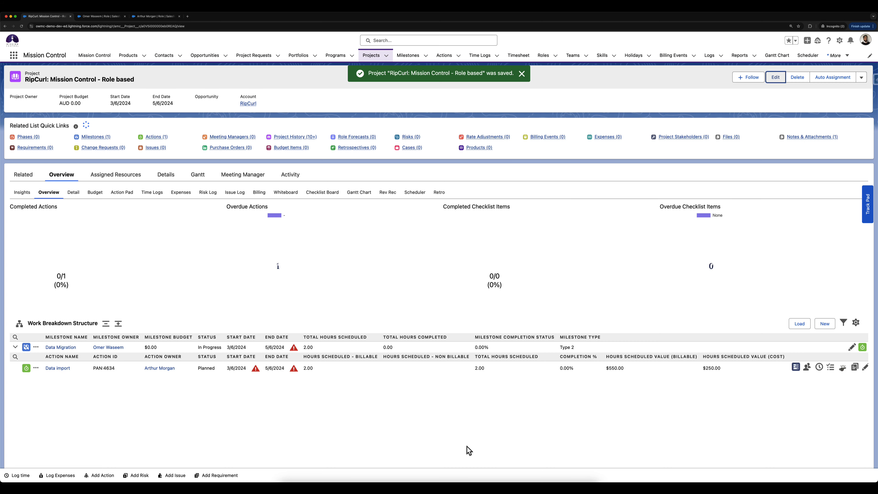
left_click(22, 26)
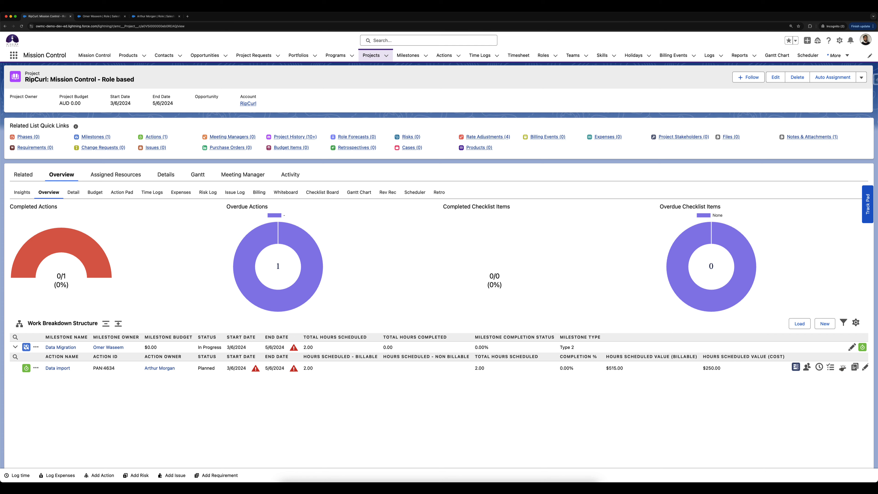
Start a new action named "Data export" under the Data Migration milestone with the Project Manager as action owner.
left_click(861, 348)
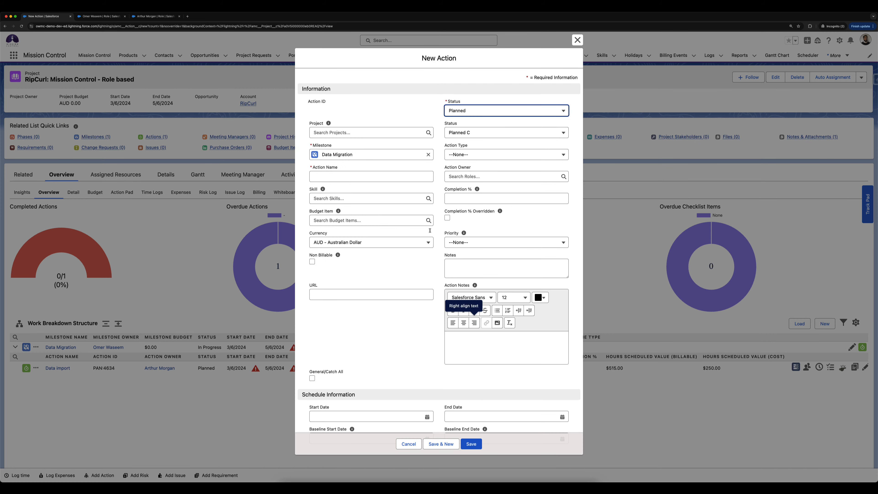
left_click(334, 176)
type("Data export")
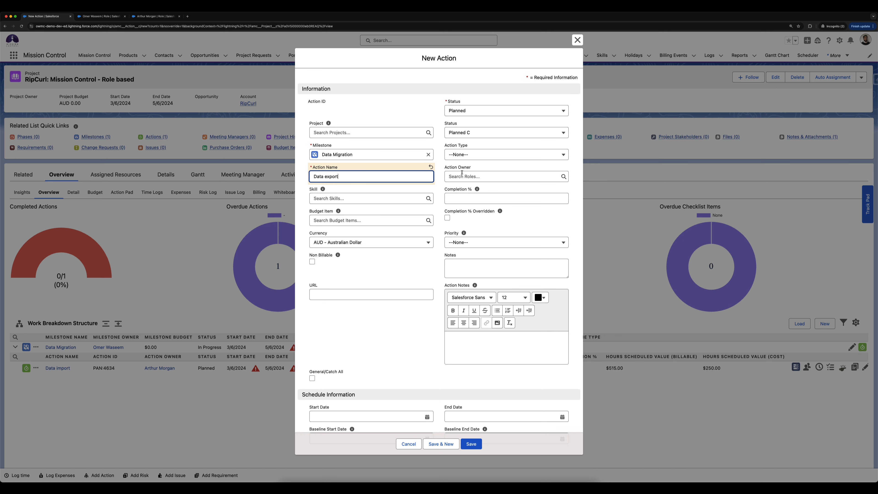
left_click(456, 176)
type("Arth")
left_click(487, 201)
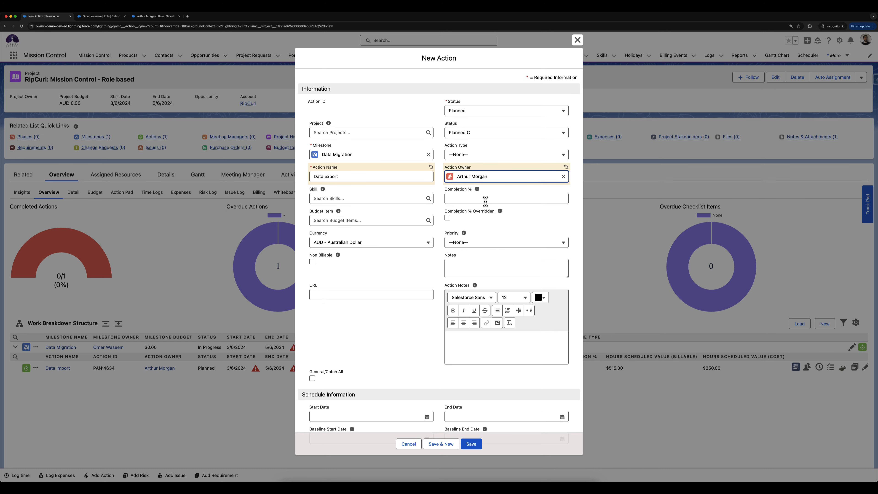
Schedule the new action from 14/10/2024 to 16/10/2024.
scroll(404, 131, "down", 10)
left_click(366, 94)
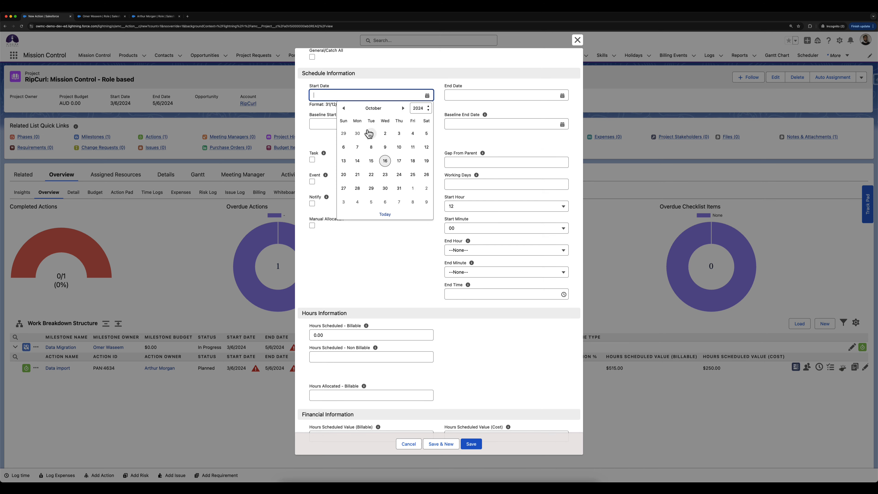
left_click(358, 162)
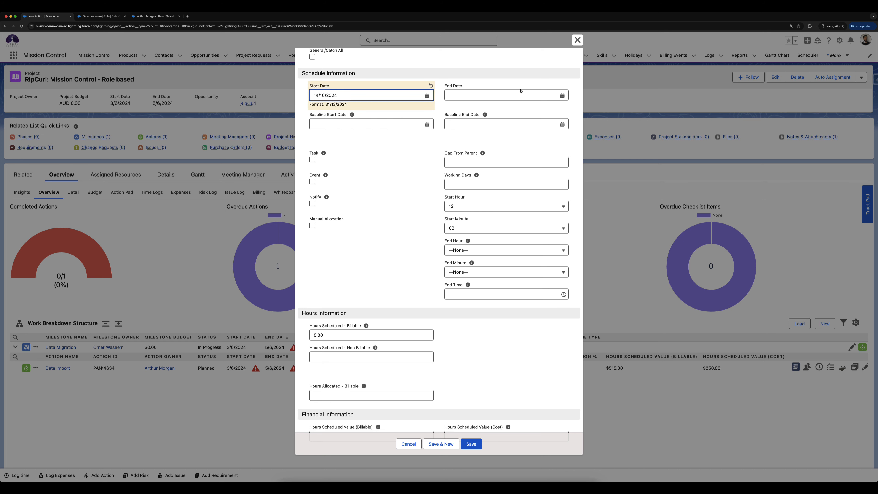
left_click(521, 91)
left_click(521, 168)
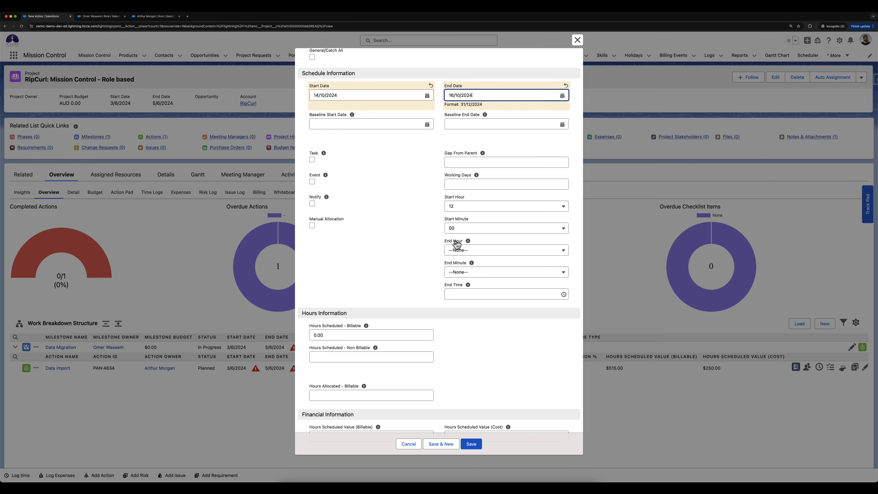
Set the new action's billable scheduled hours to 2 and save the action.
left_click(310, 338)
key("BackSpace")
type("2")
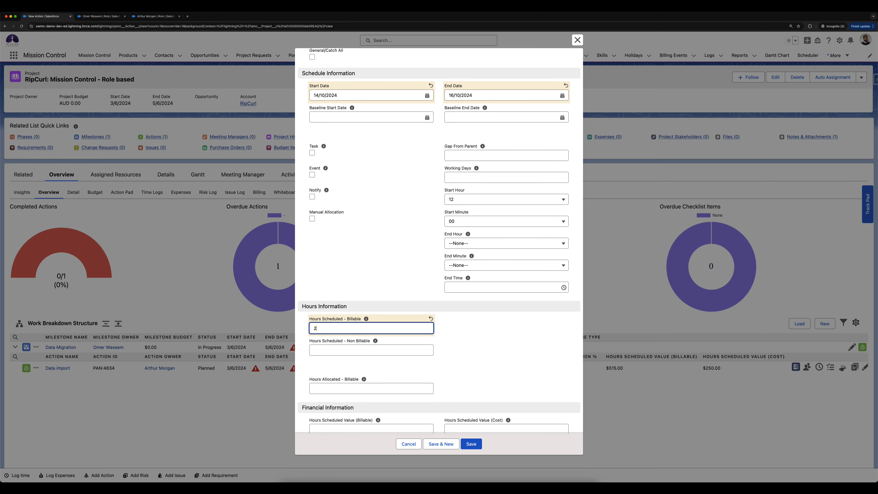
left_click(477, 447)
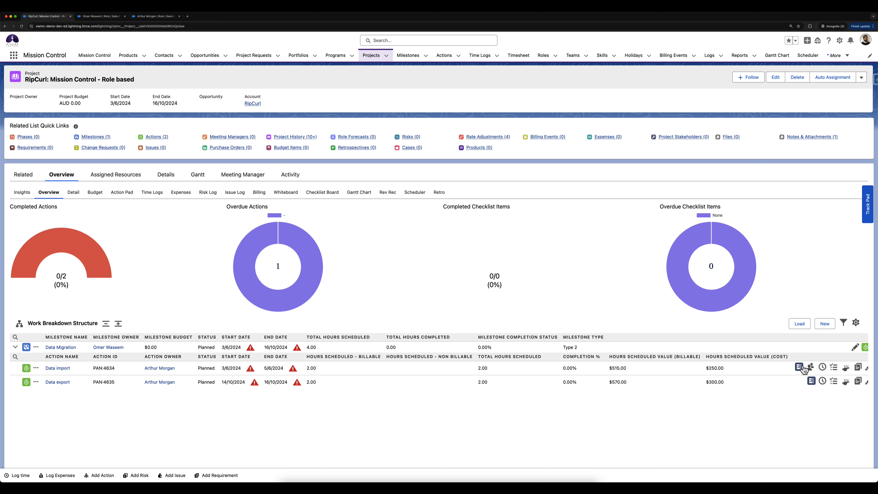
Remove the Administrator contributor from the Data import action, save the assignment and reload the project page.
left_click(798, 367)
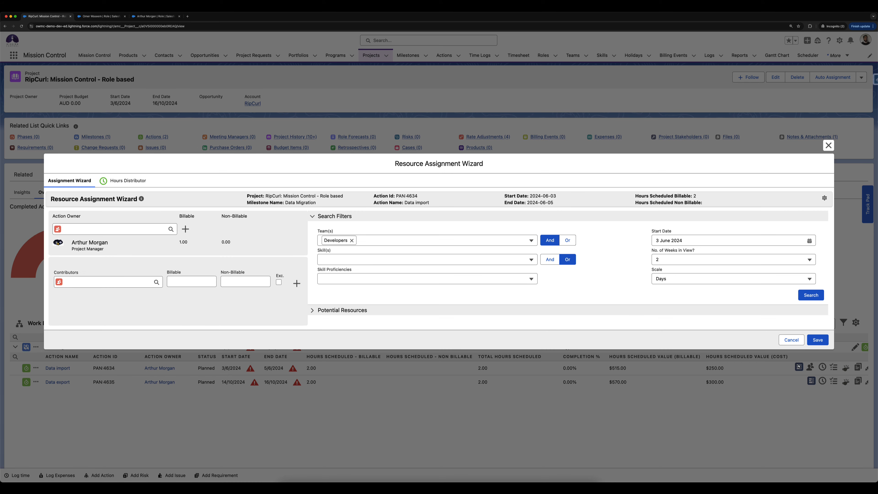
left_click(296, 314)
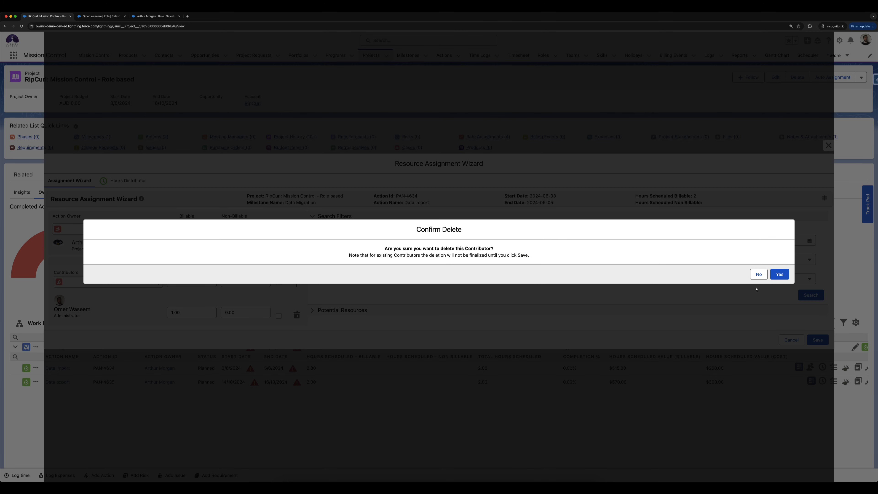
left_click(778, 273)
left_click(818, 339)
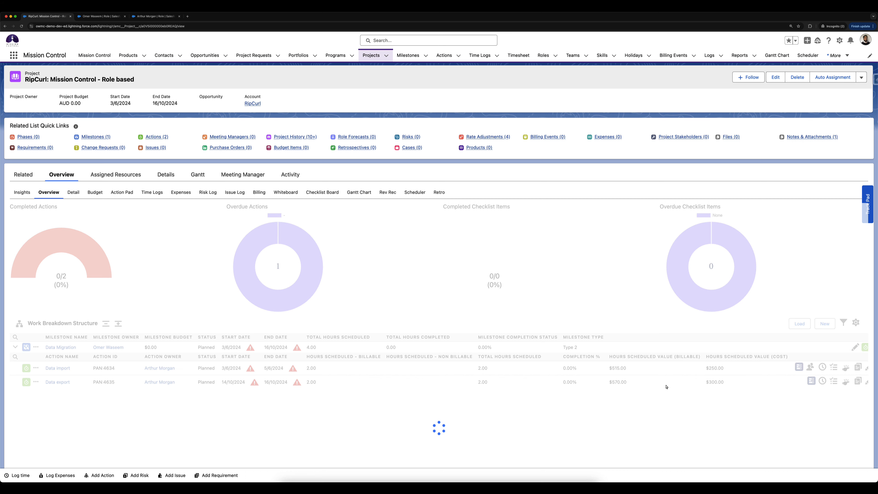
left_click(21, 26)
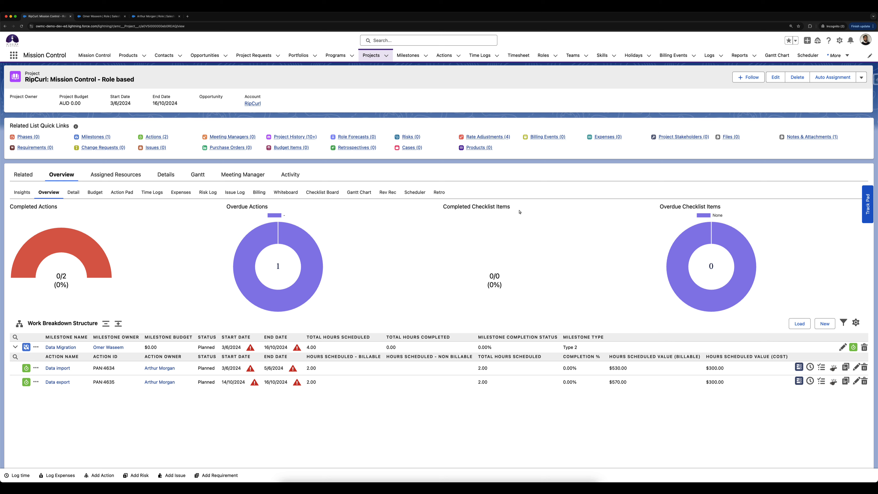
Compare the project's rate adjustments and the Project Manager role's own rate adjustment with the scheduled values of both actions.
mouse_move(494, 139)
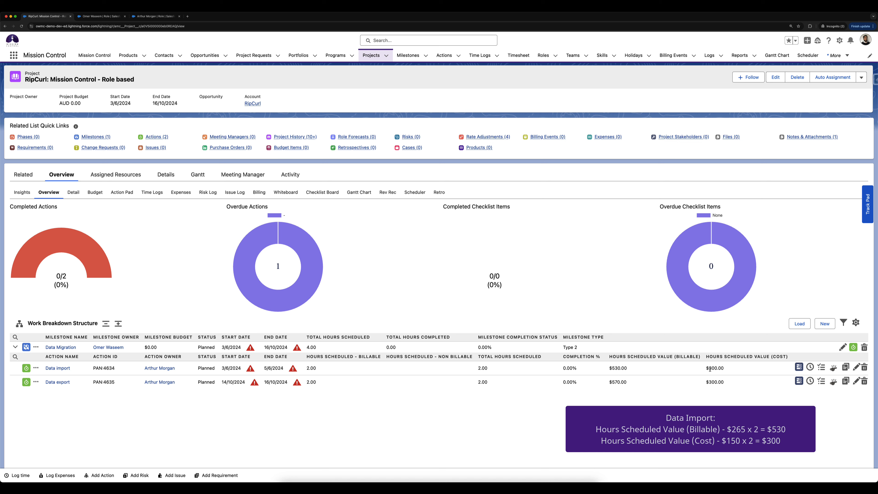
left_click_drag(708, 369, 718, 368)
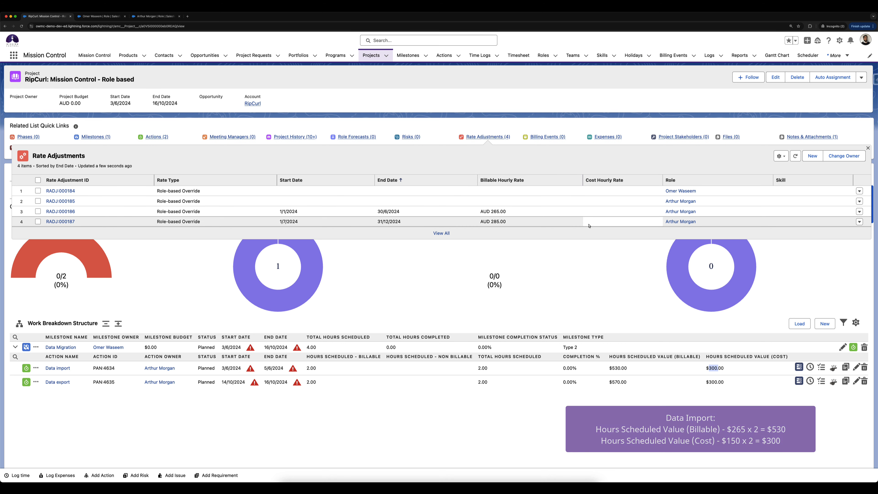
left_click_drag(148, 17, 99, 17)
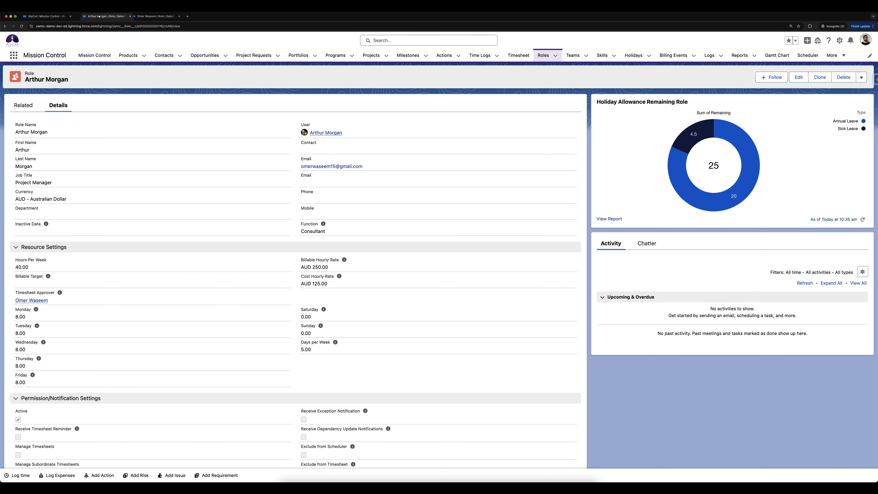
left_click(861, 77)
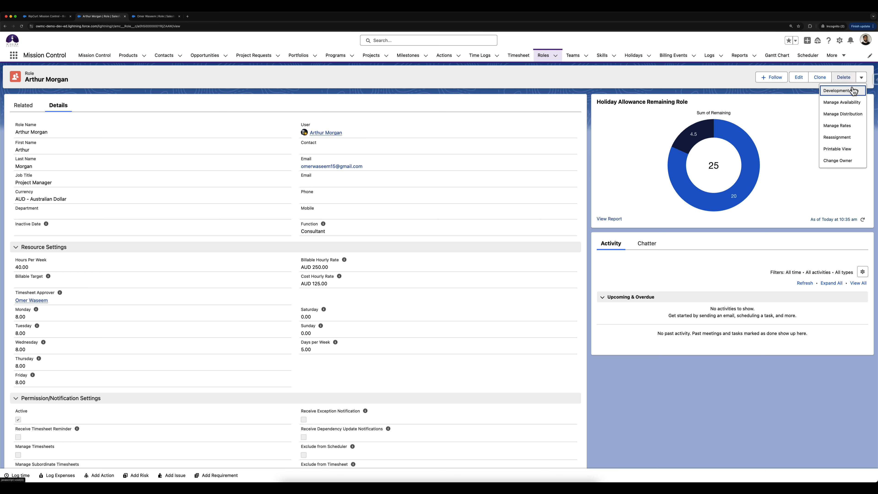
left_click(842, 126)
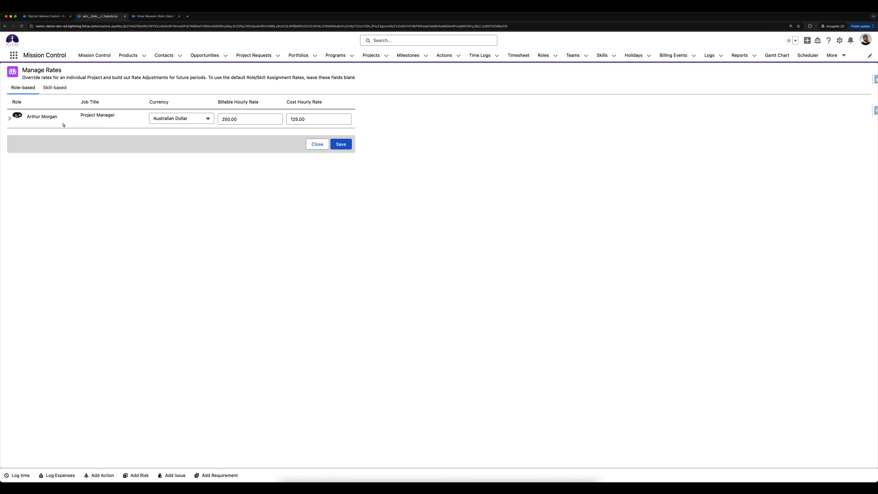
left_click(10, 118)
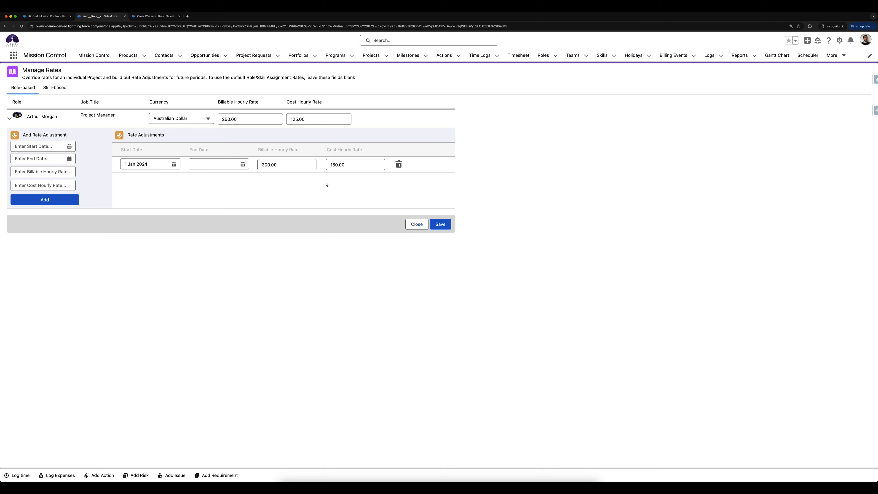
left_click(45, 16)
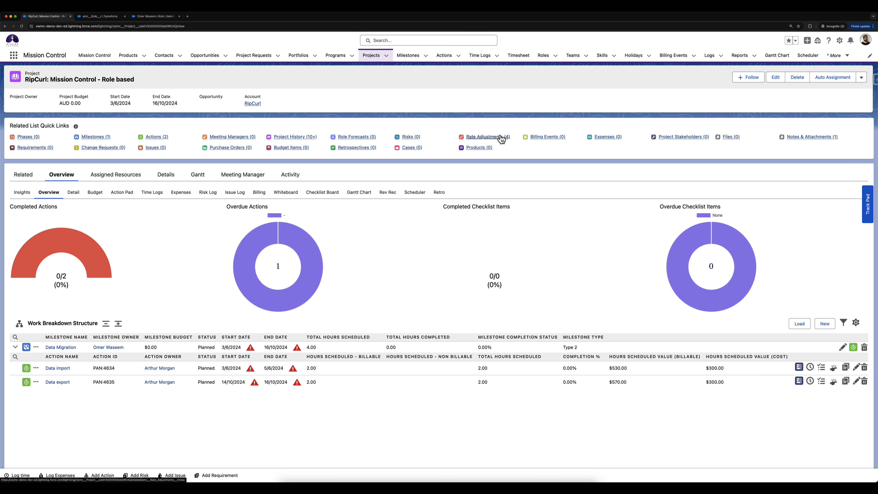
mouse_move(500, 138)
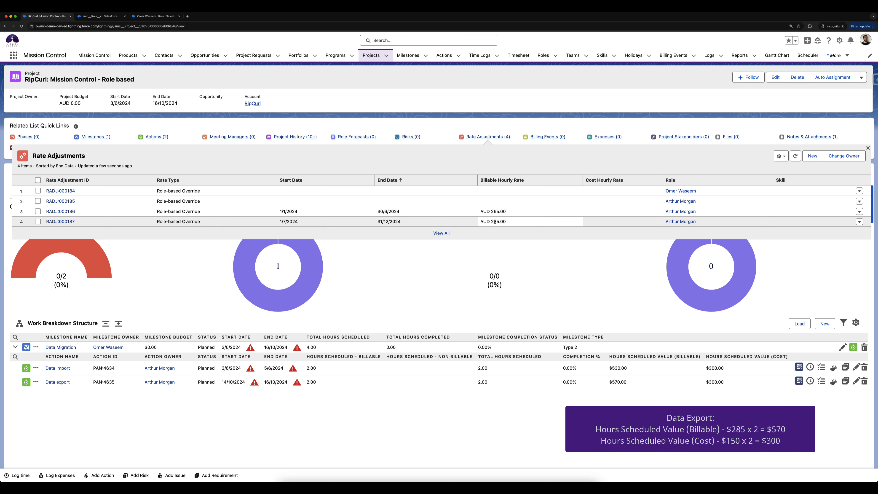